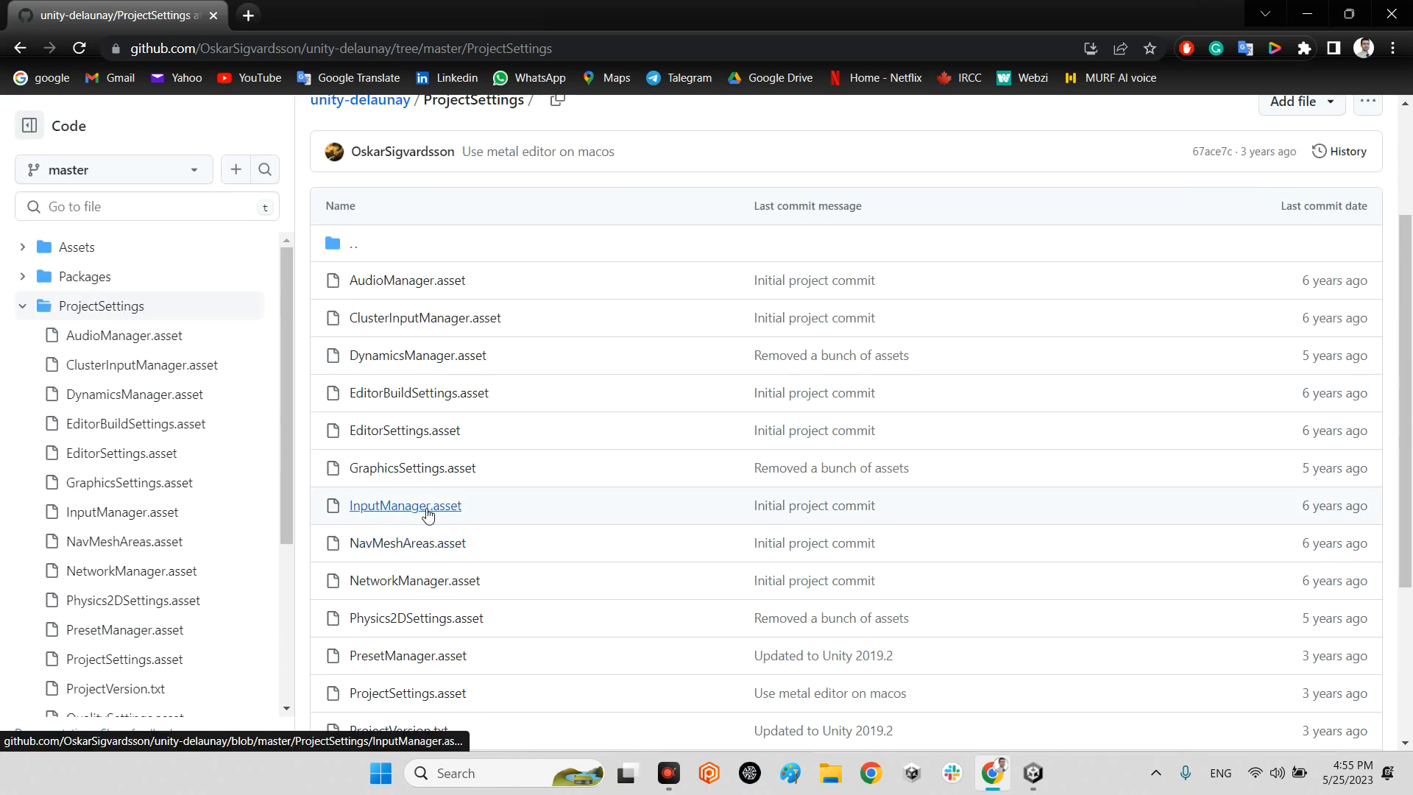
Go from the ProjectSettings folder to the main page of the unity-delaunay repository.
{"action": "scroll", "coordinate": [457, 516], "scroll_direction": "up", "scroll_amount": 2}
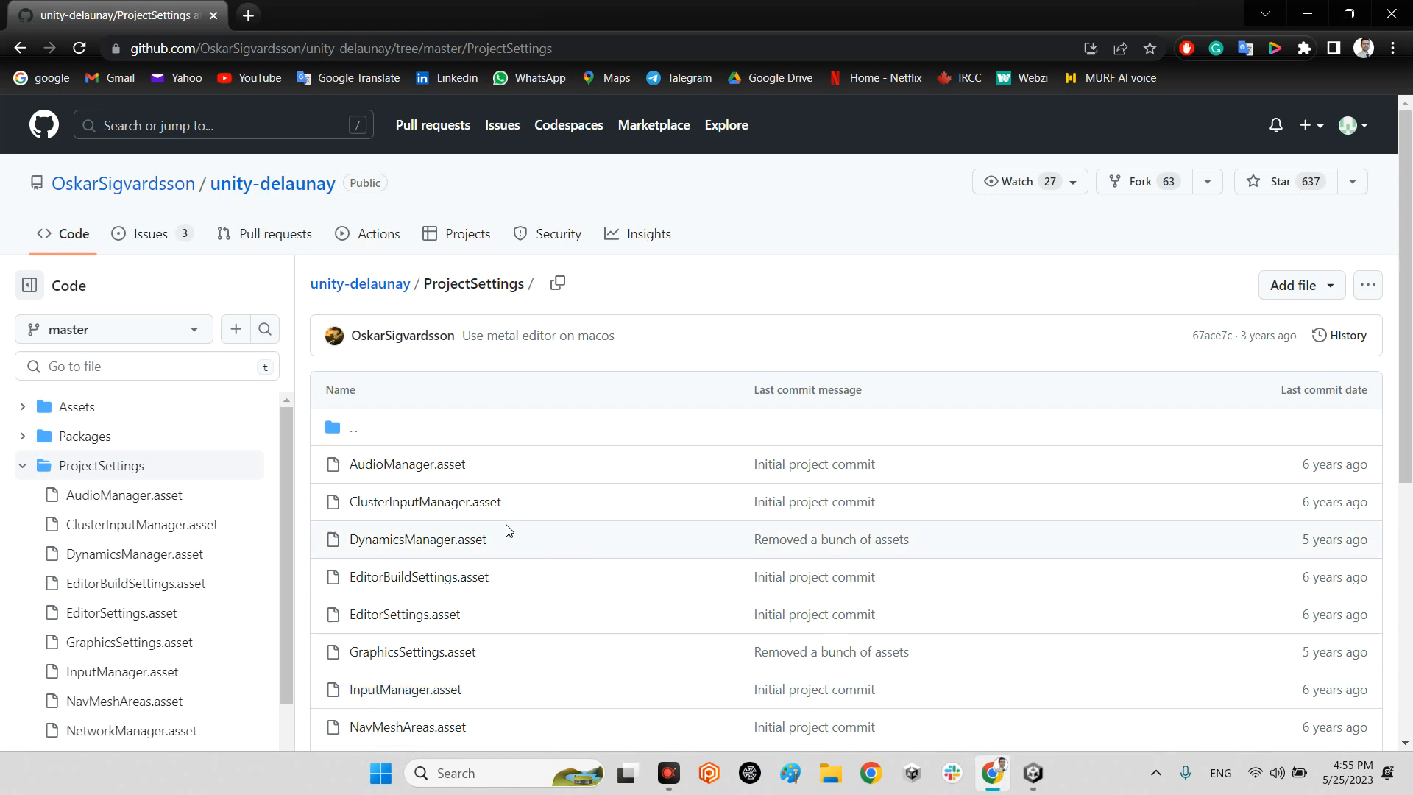
{"action": "left_click", "coordinate": [277, 182]}
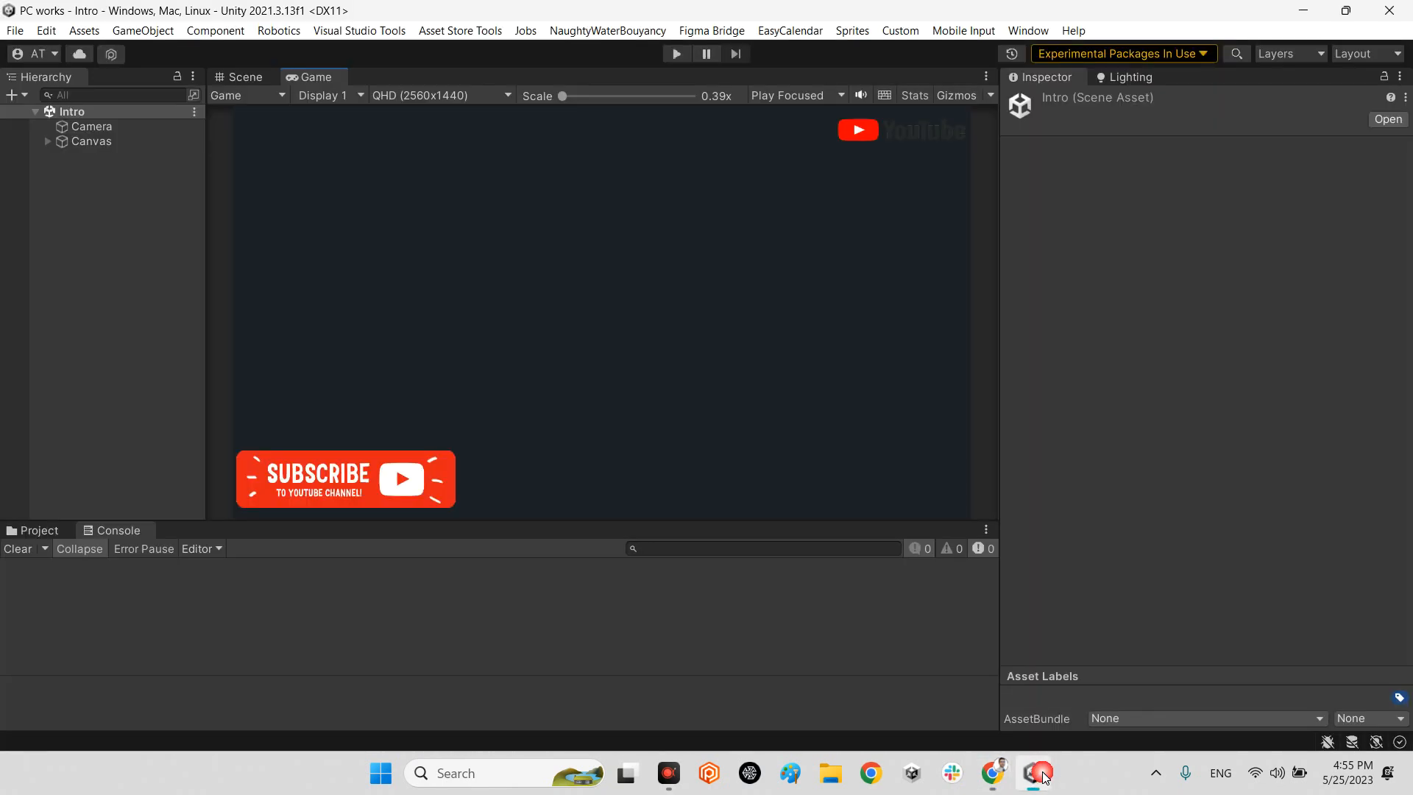
Switch to Unity, open the test scene from Assets/Voronoi destruction effect/Scenes, and clear the console.
{"action": "left_click", "coordinate": [62, 535]}
{"action": "scroll", "coordinate": [448, 634], "scroll_direction": "up", "scroll_amount": 1}
{"action": "scroll", "coordinate": [431, 638], "scroll_direction": "down", "scroll_amount": 1}
{"action": "left_click", "coordinate": [250, 622]}
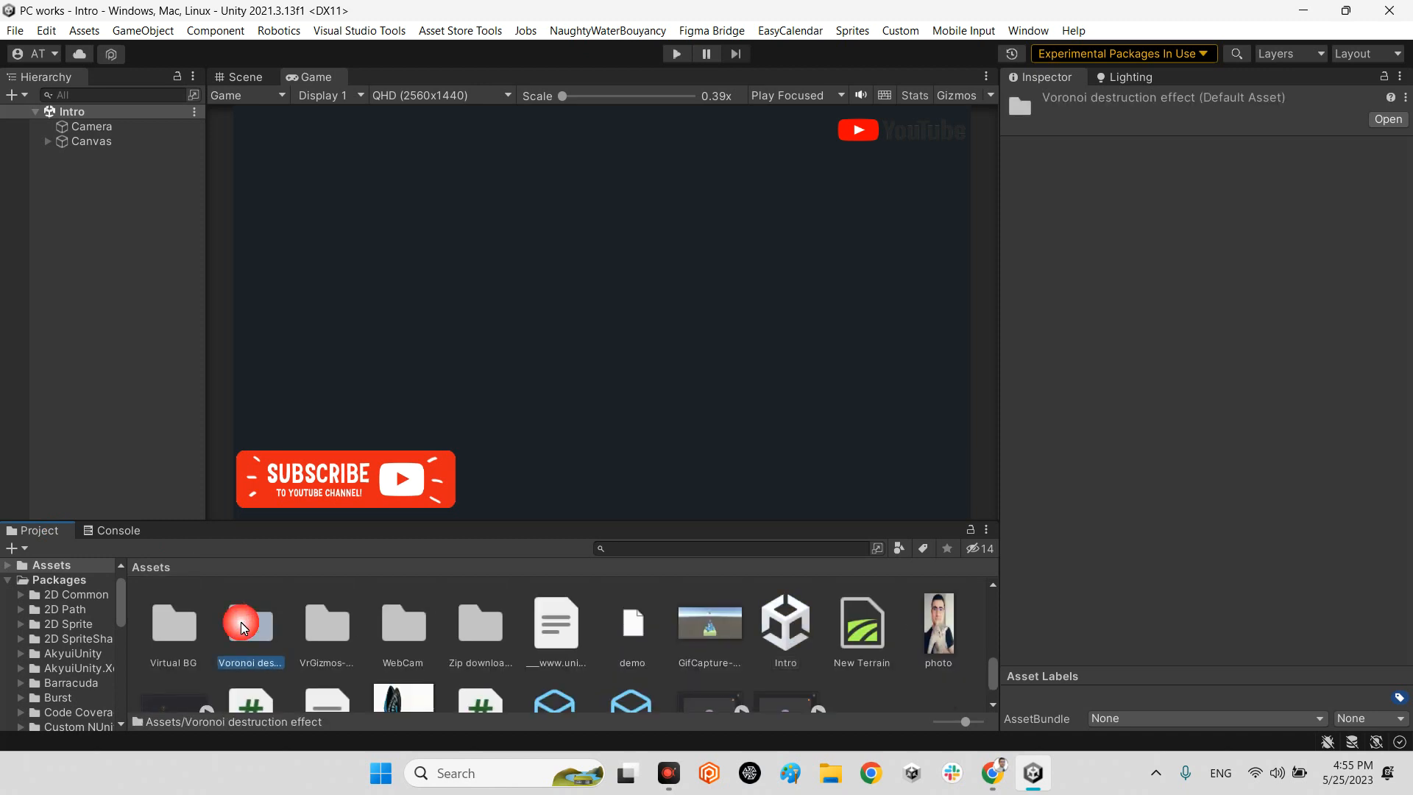
{"action": "double_click", "coordinate": [249, 621]}
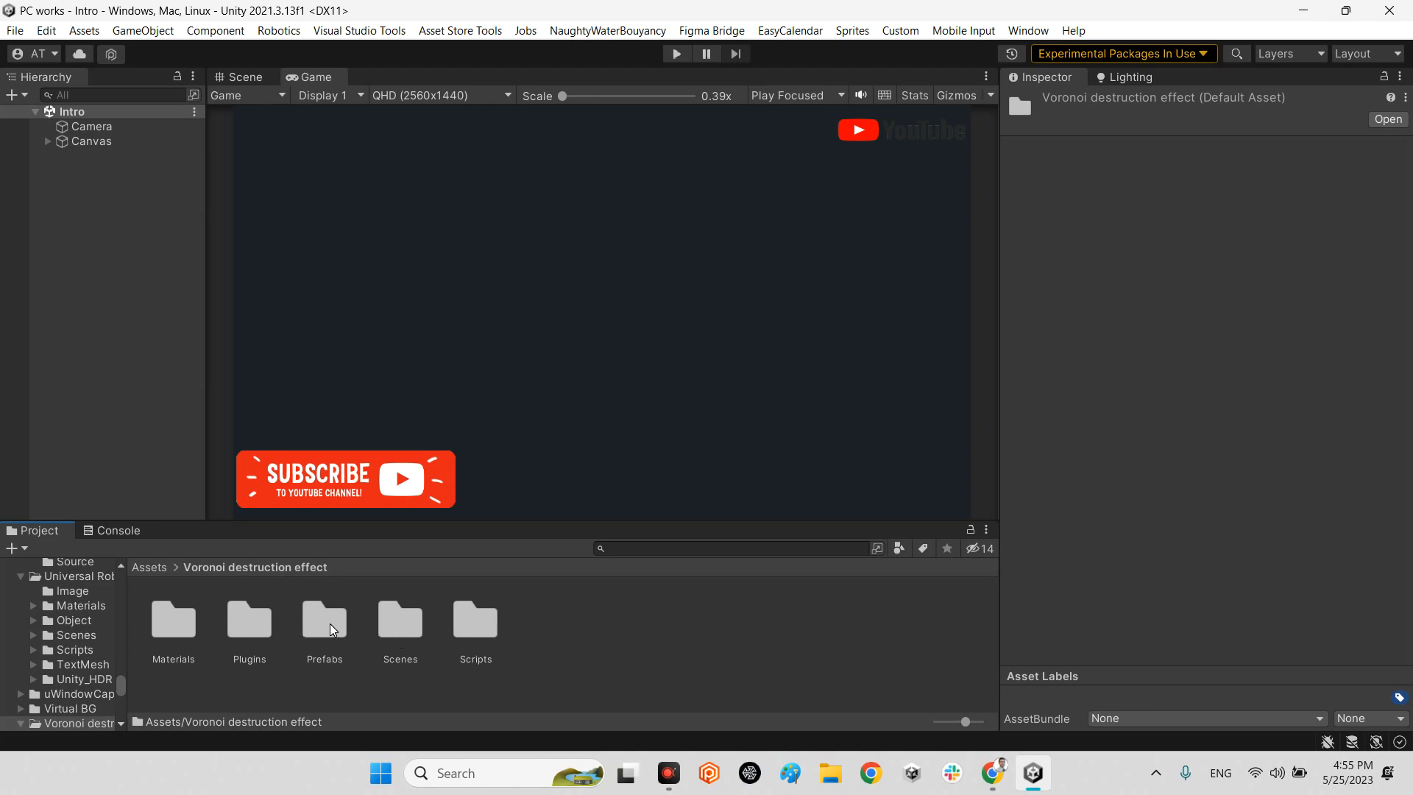
{"action": "double_click", "coordinate": [410, 619]}
{"action": "double_click", "coordinate": [189, 617]}
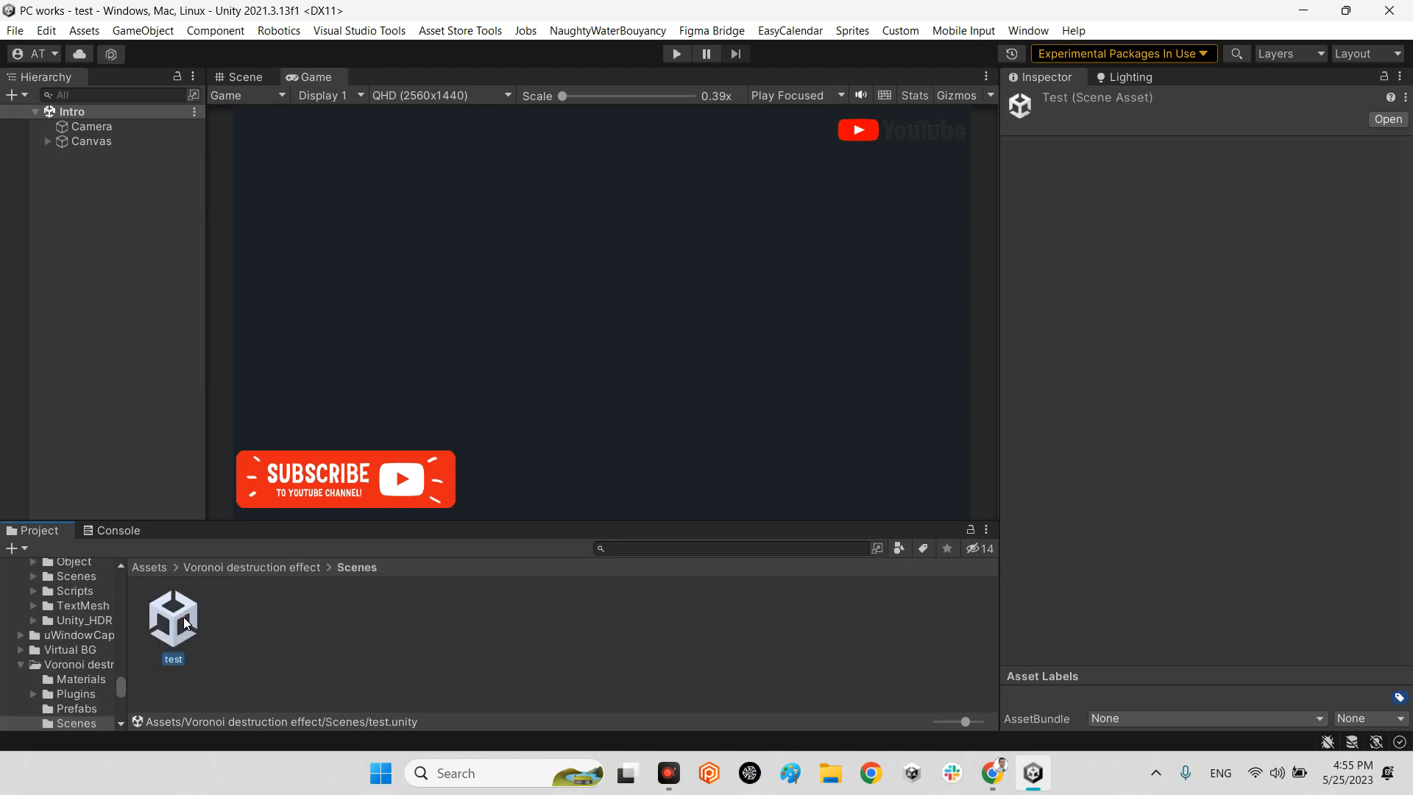
{"action": "left_click", "coordinate": [106, 531]}
{"action": "left_click", "coordinate": [16, 548]}
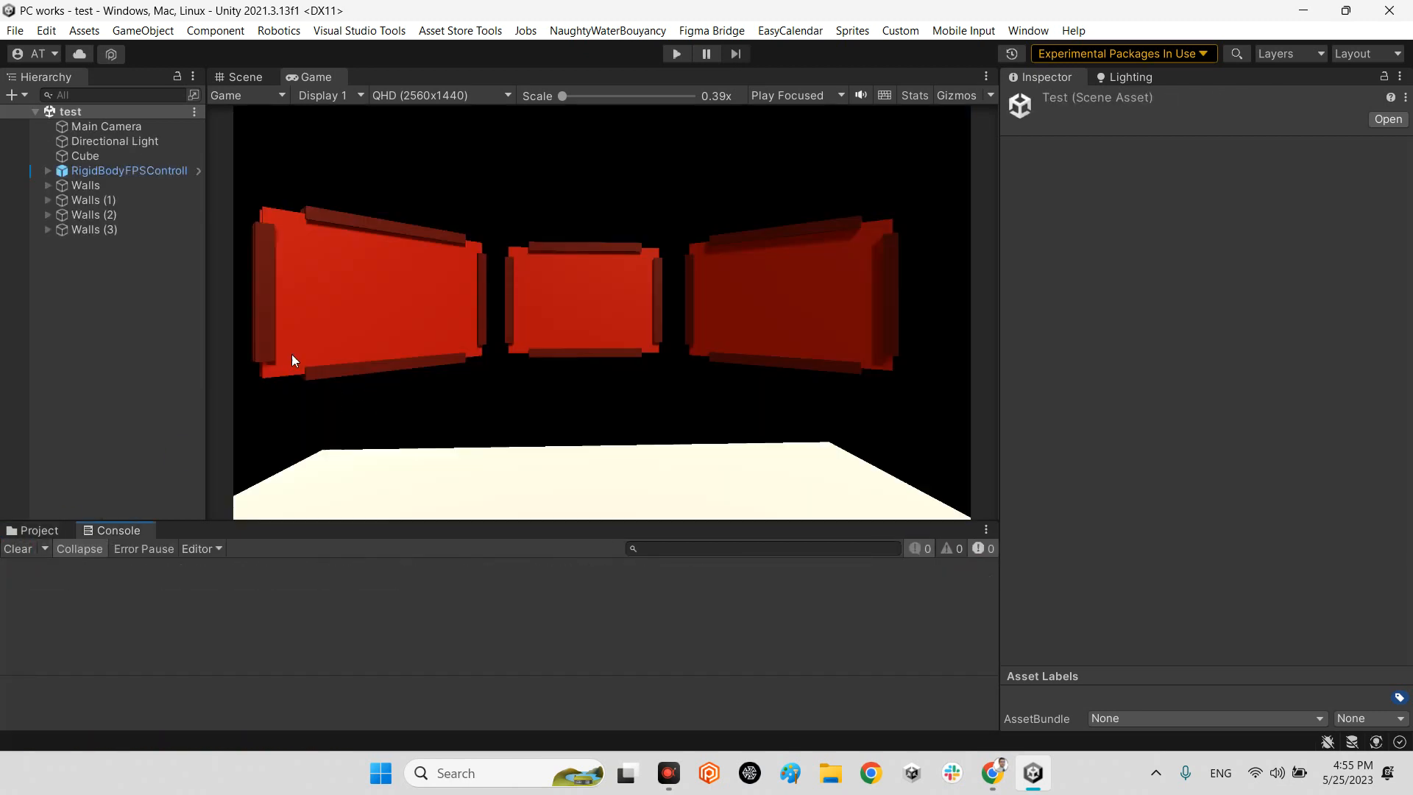
Select the breakable Wall object inside the first Walls group and review its Breakable Surface, Rigidbody and Mesh Collider components.
{"action": "left_click", "coordinate": [259, 78]}
{"action": "right_click_drag", "start_coordinate": [773, 329], "coordinate": [646, 381]}
{"action": "left_click", "coordinate": [657, 356]}
{"action": "key", "text": "f"}
{"action": "left_click", "coordinate": [165, 225]}
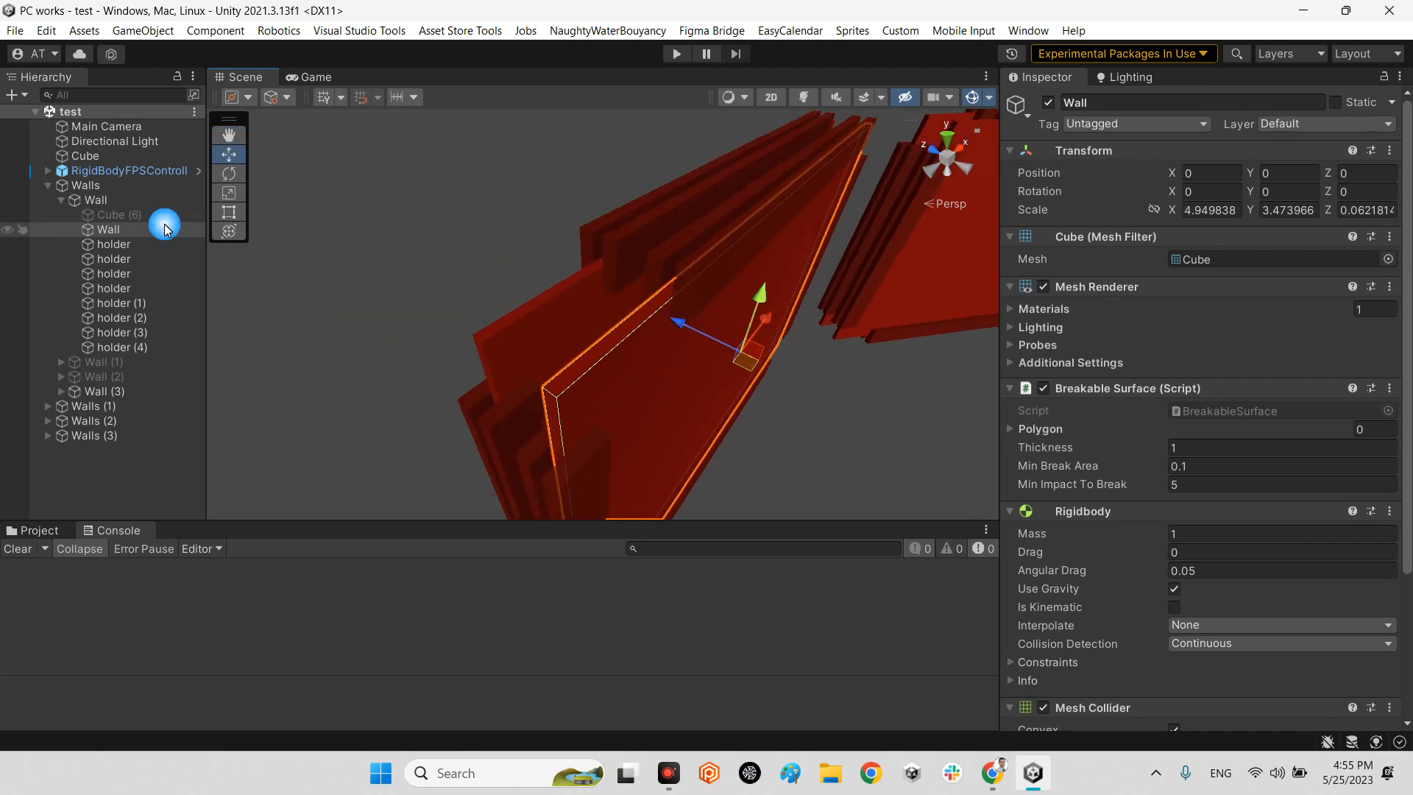
{"action": "left_click", "coordinate": [1099, 290]}
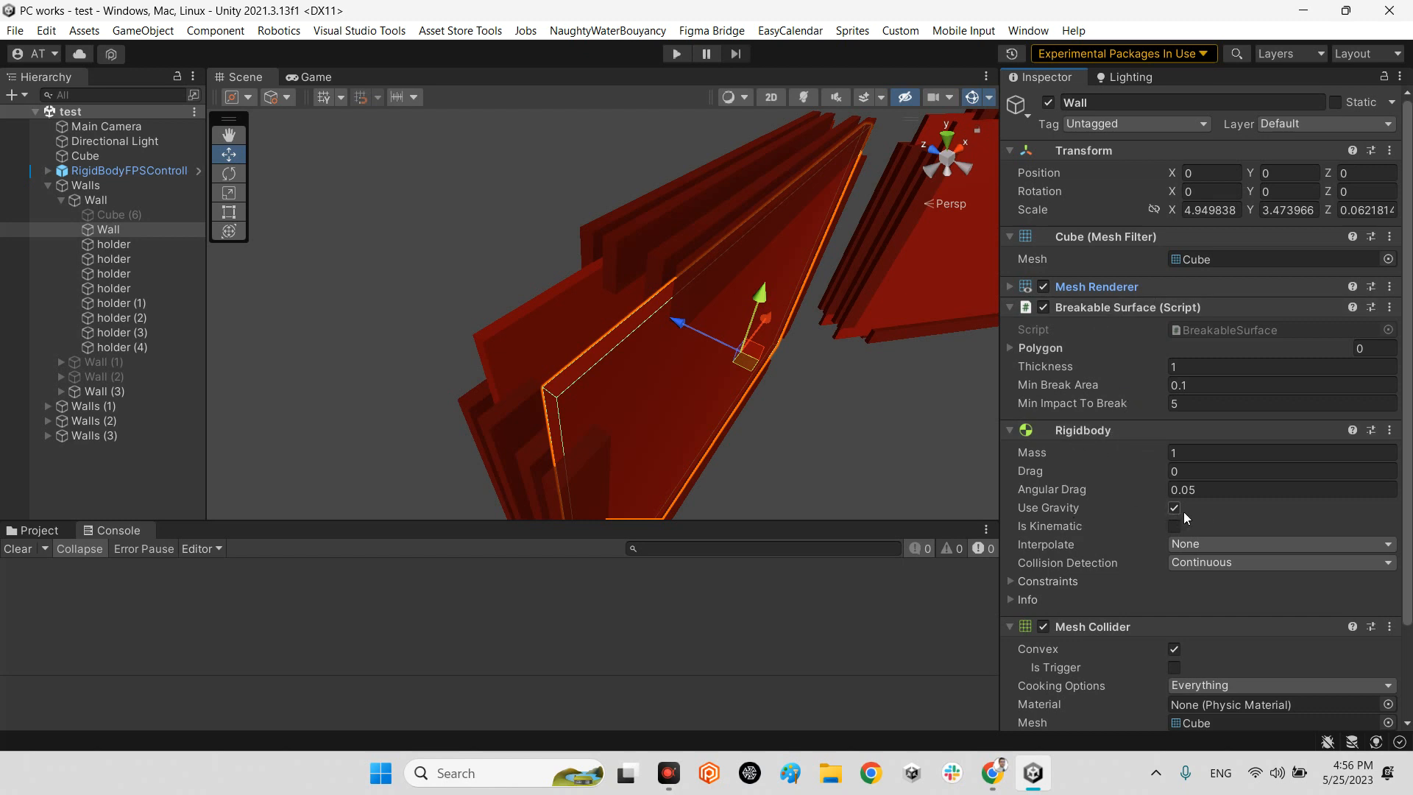
{"action": "scroll", "coordinate": [1156, 559], "scroll_direction": "down", "scroll_amount": 3}
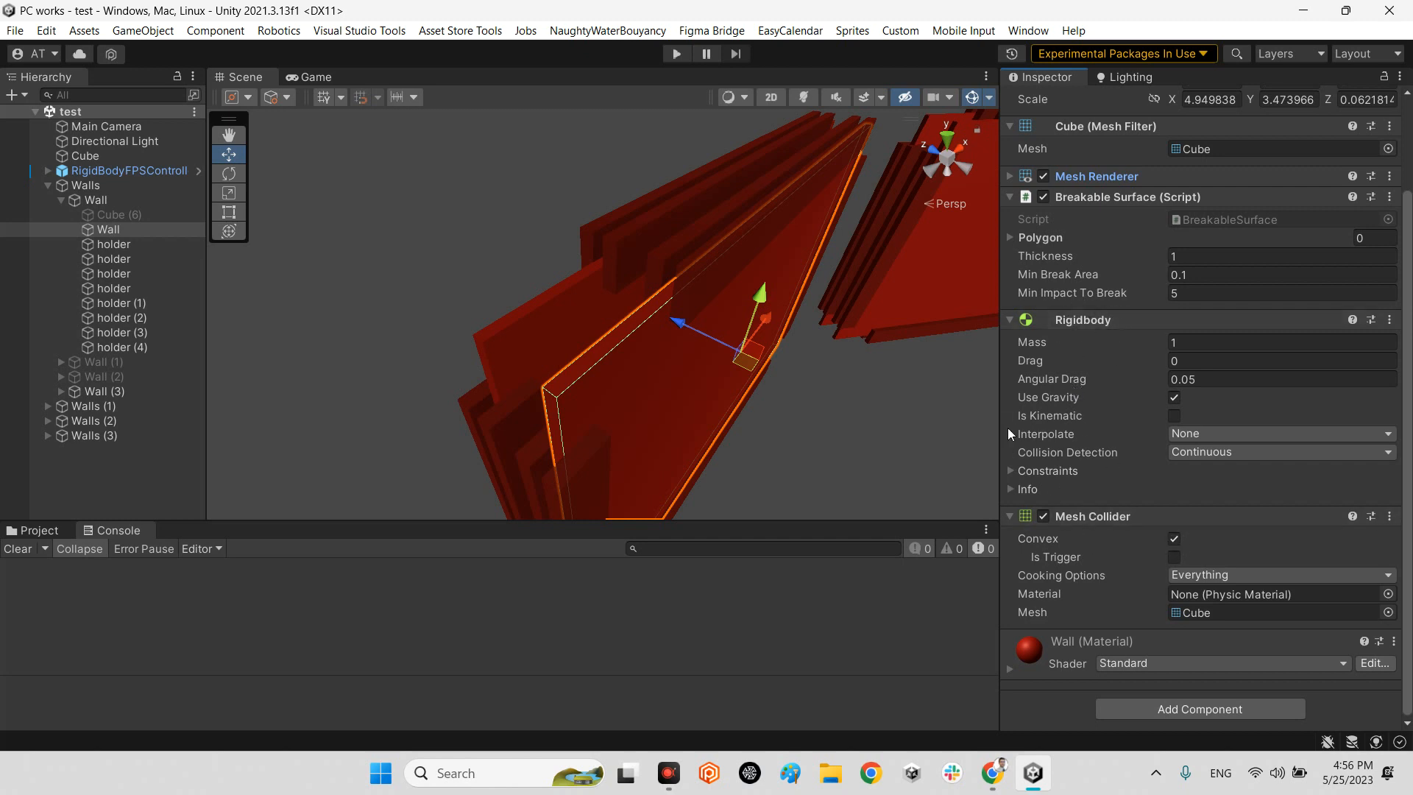
Select RigidBodyFPSController and review its Rigidbody, first-person controller and Shoot script settings.
{"action": "left_click", "coordinate": [47, 186]}
{"action": "right_click_drag", "start_coordinate": [611, 368], "coordinate": [309, 331]}
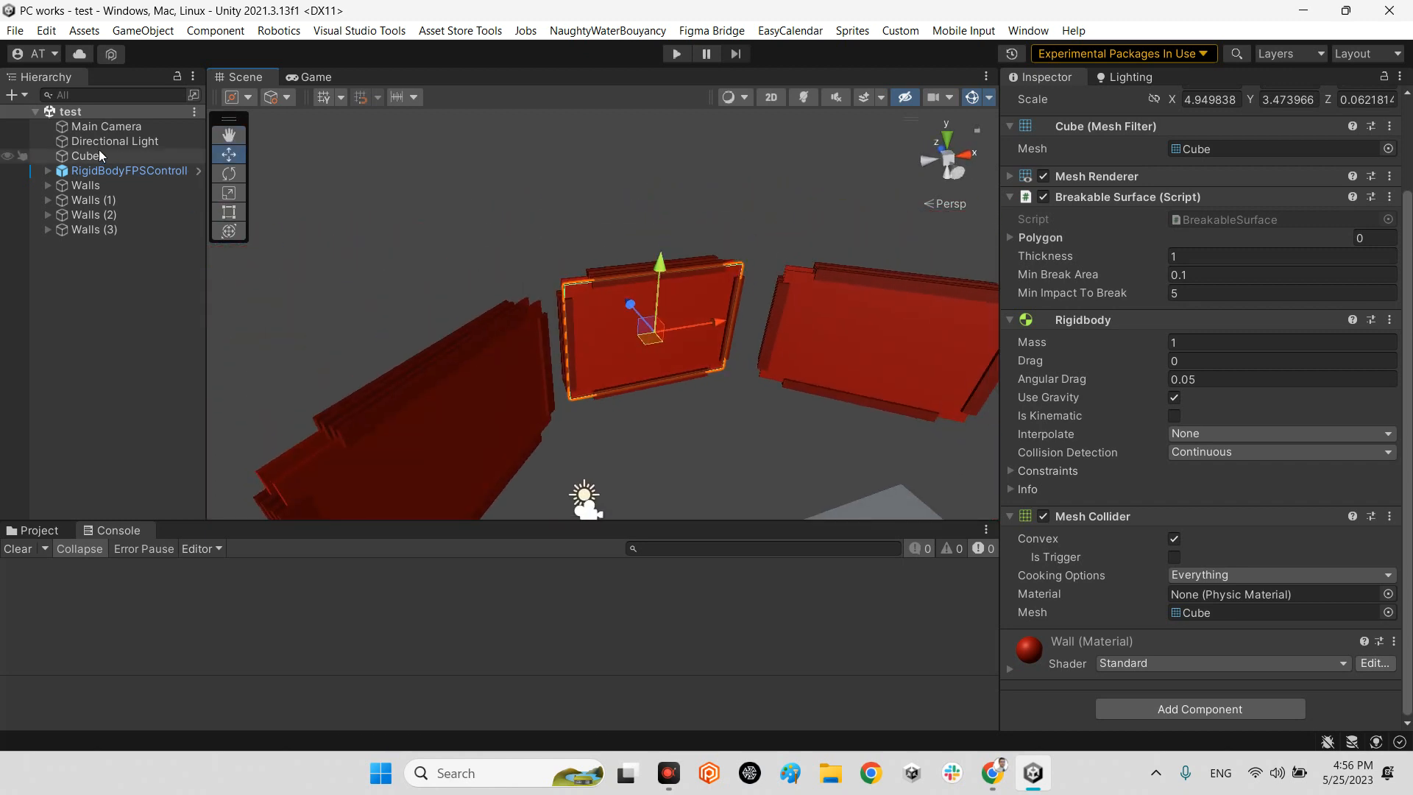
{"action": "left_click", "coordinate": [83, 172]}
{"action": "key", "text": "f"}
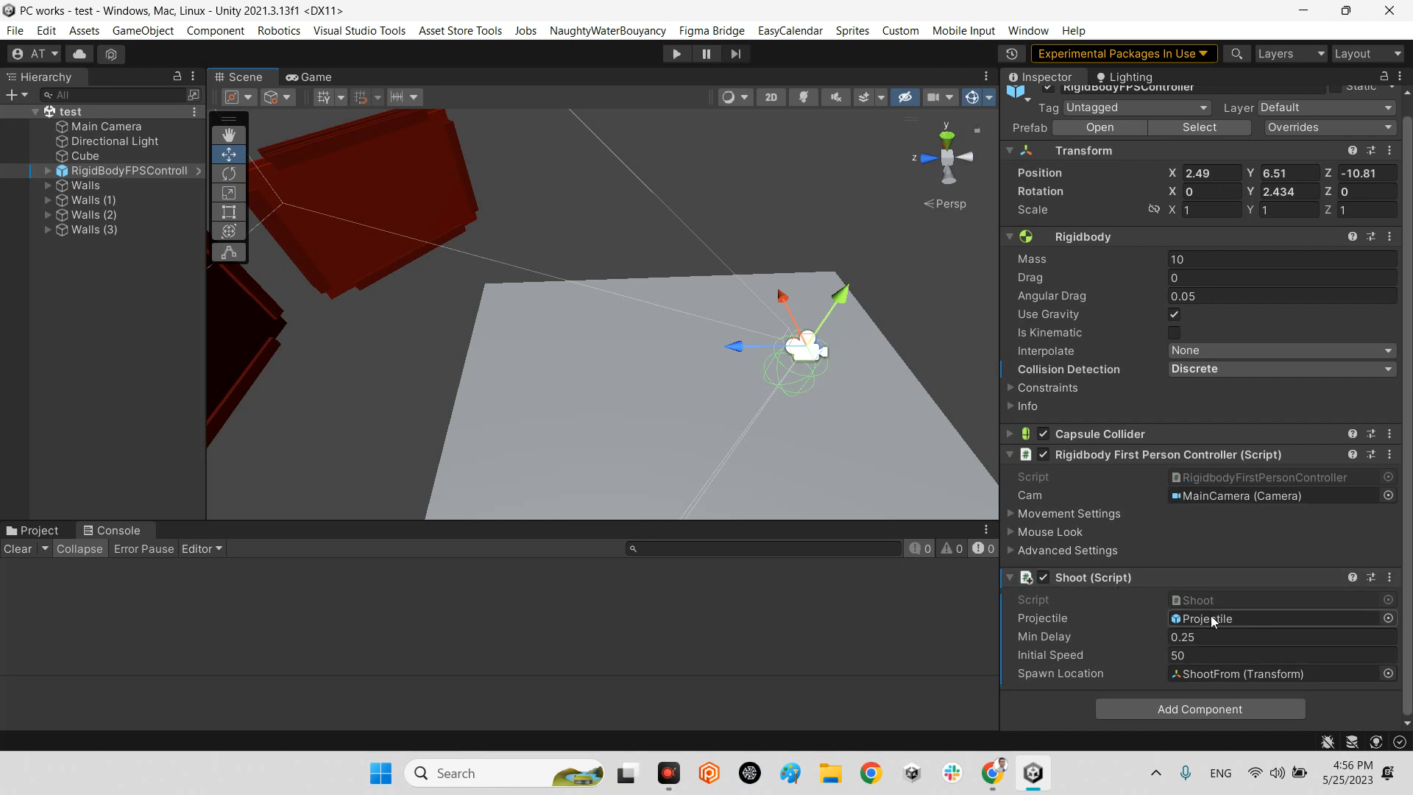
{"action": "left_click", "coordinate": [30, 531]}
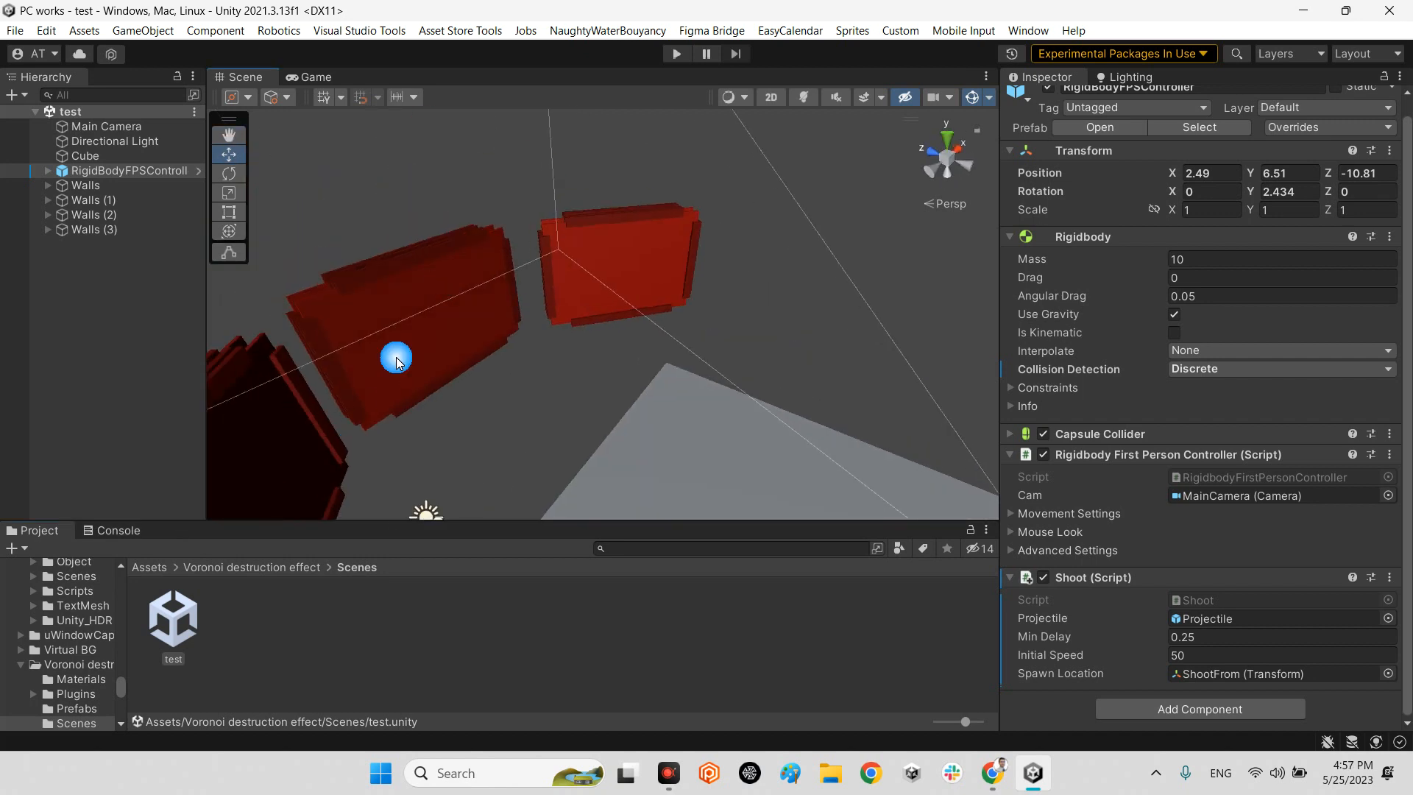
Play-test the scene by shooting projectiles at the three red walls, and leave Play mode.
{"action": "left_click", "coordinate": [297, 81]}
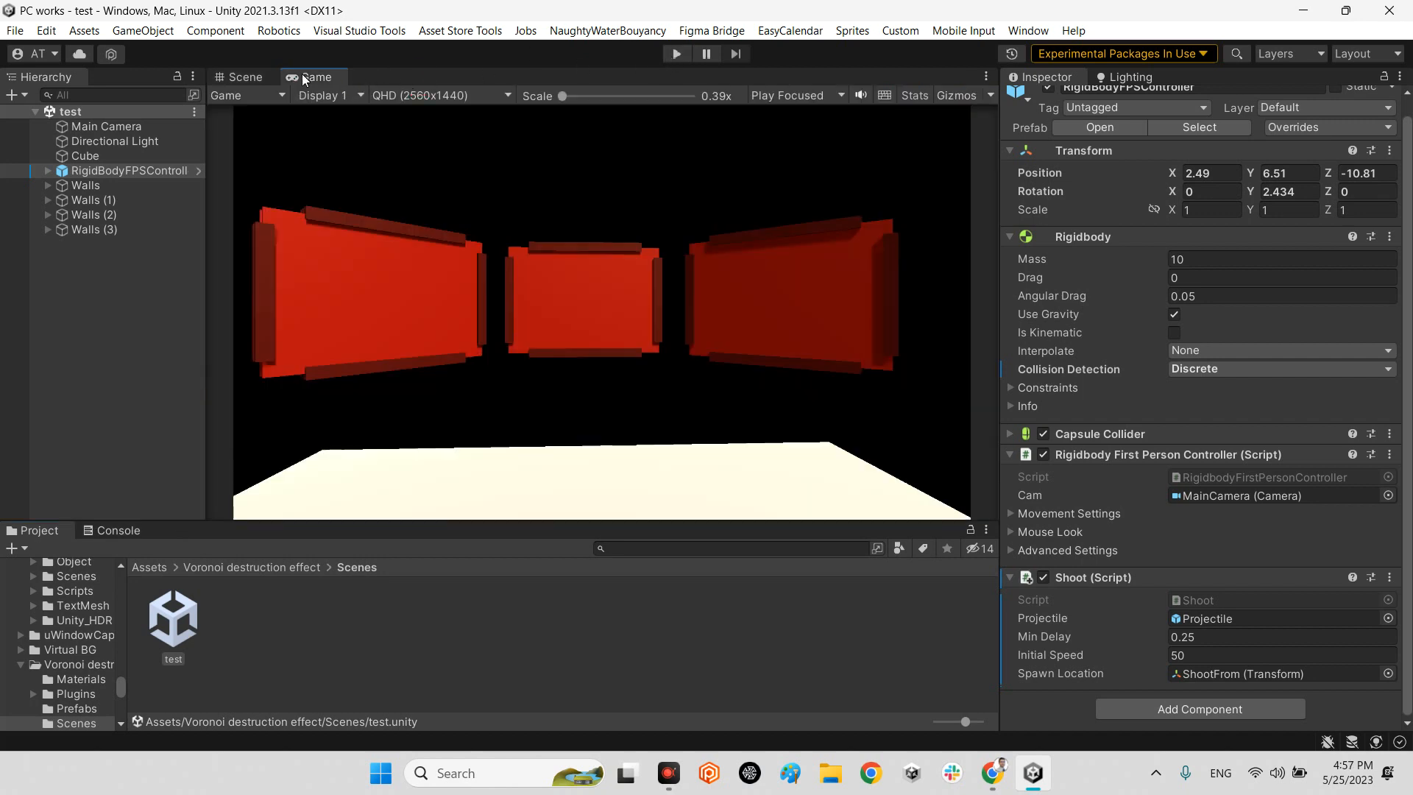
{"action": "left_click", "coordinate": [676, 54]}
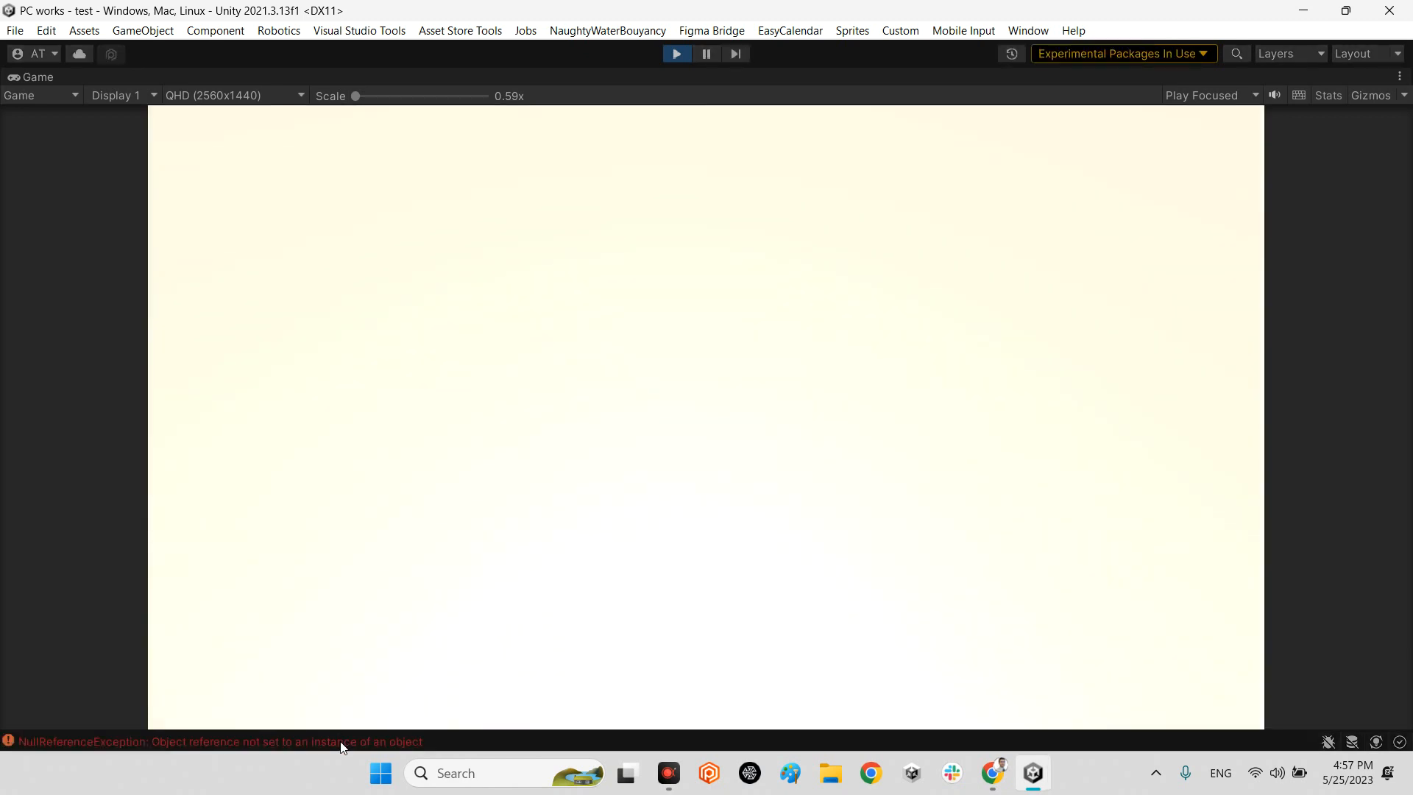
{"action": "left_click", "coordinate": [340, 743]}
{"action": "left_click", "coordinate": [148, 555]}
{"action": "left_click", "coordinate": [1221, 549]}
{"action": "left_click", "coordinate": [1135, 537]}
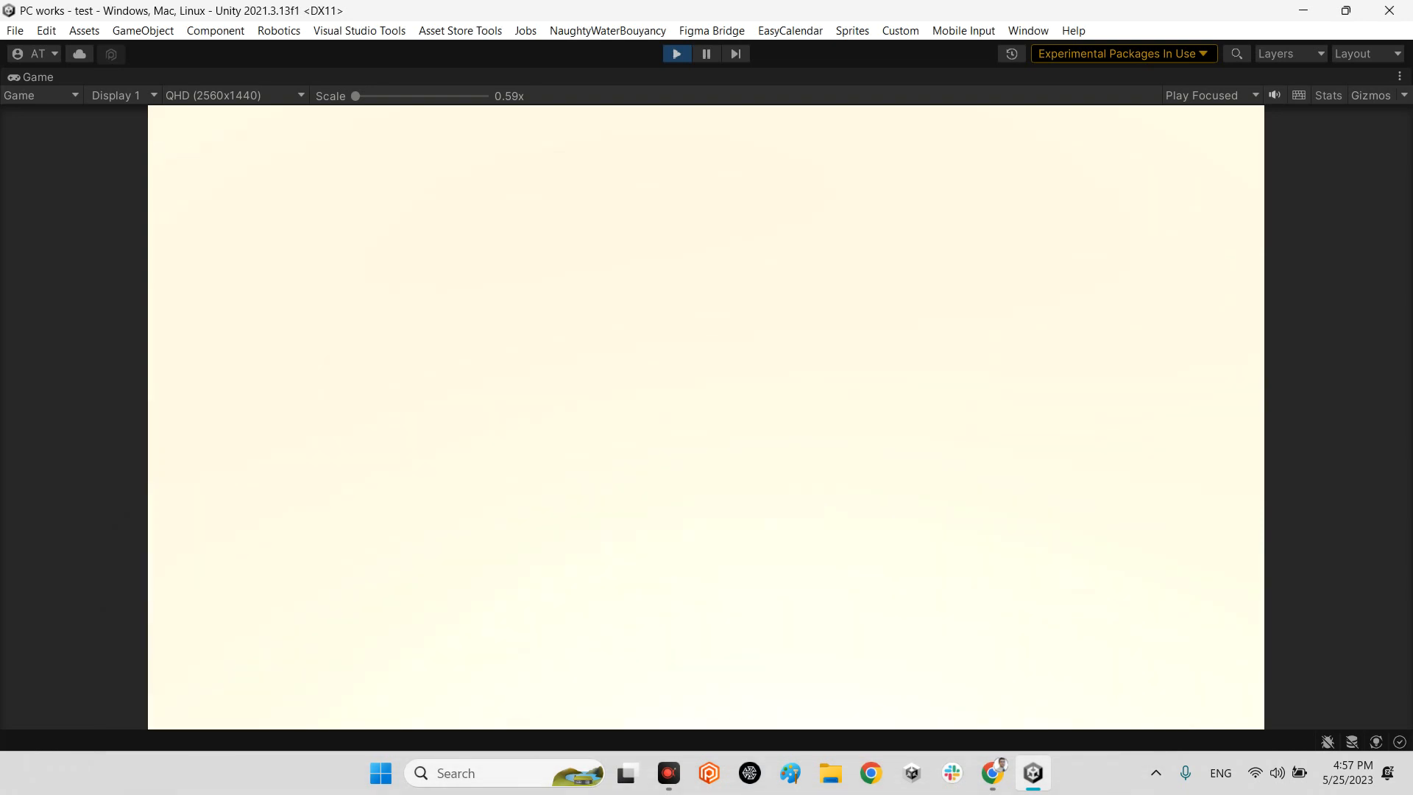
{"action": "left_click", "coordinate": [706, 417]}
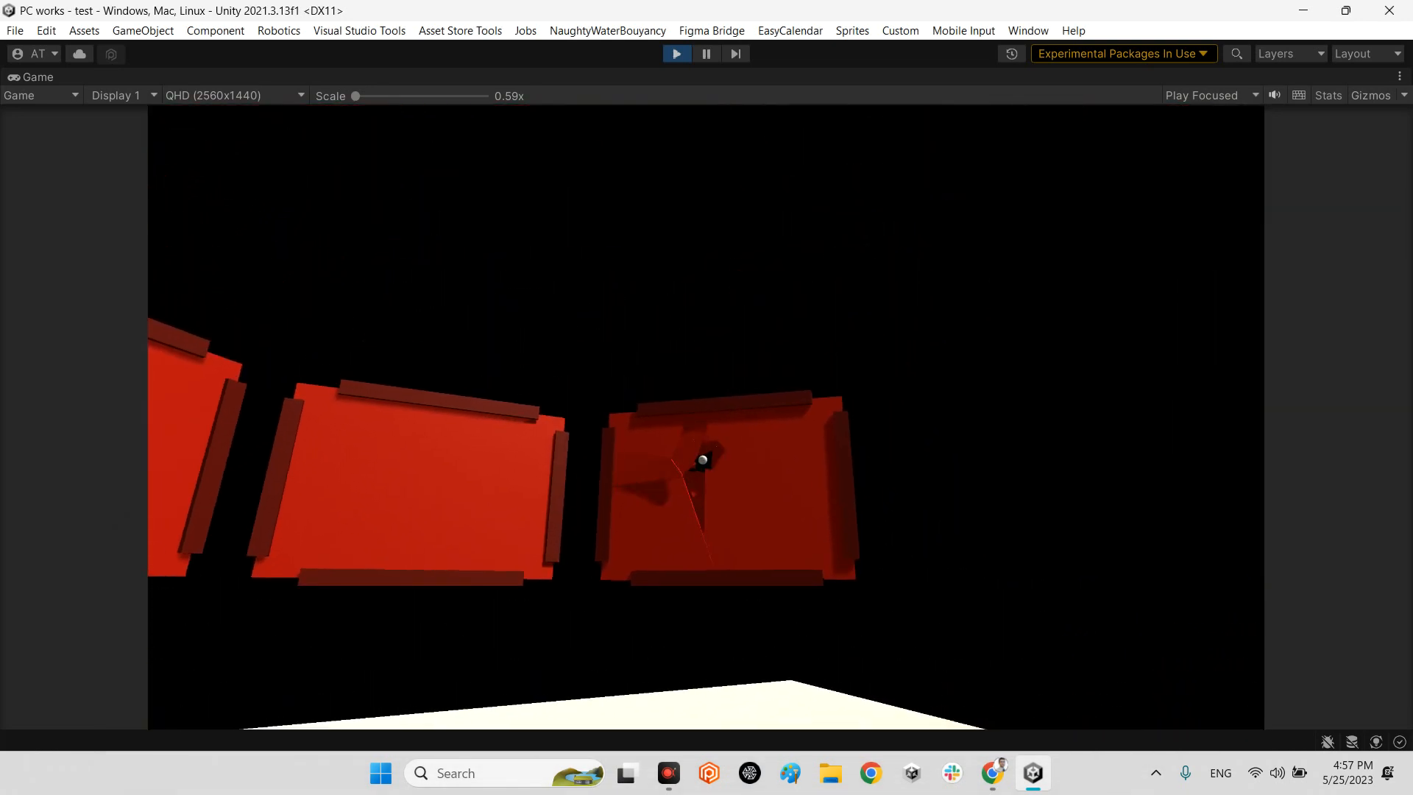
{"action": "left_click", "coordinate": [707, 417]}
{"action": "left_click", "coordinate": [707, 417]}
{"action": "left_click", "coordinate": [707, 418]}
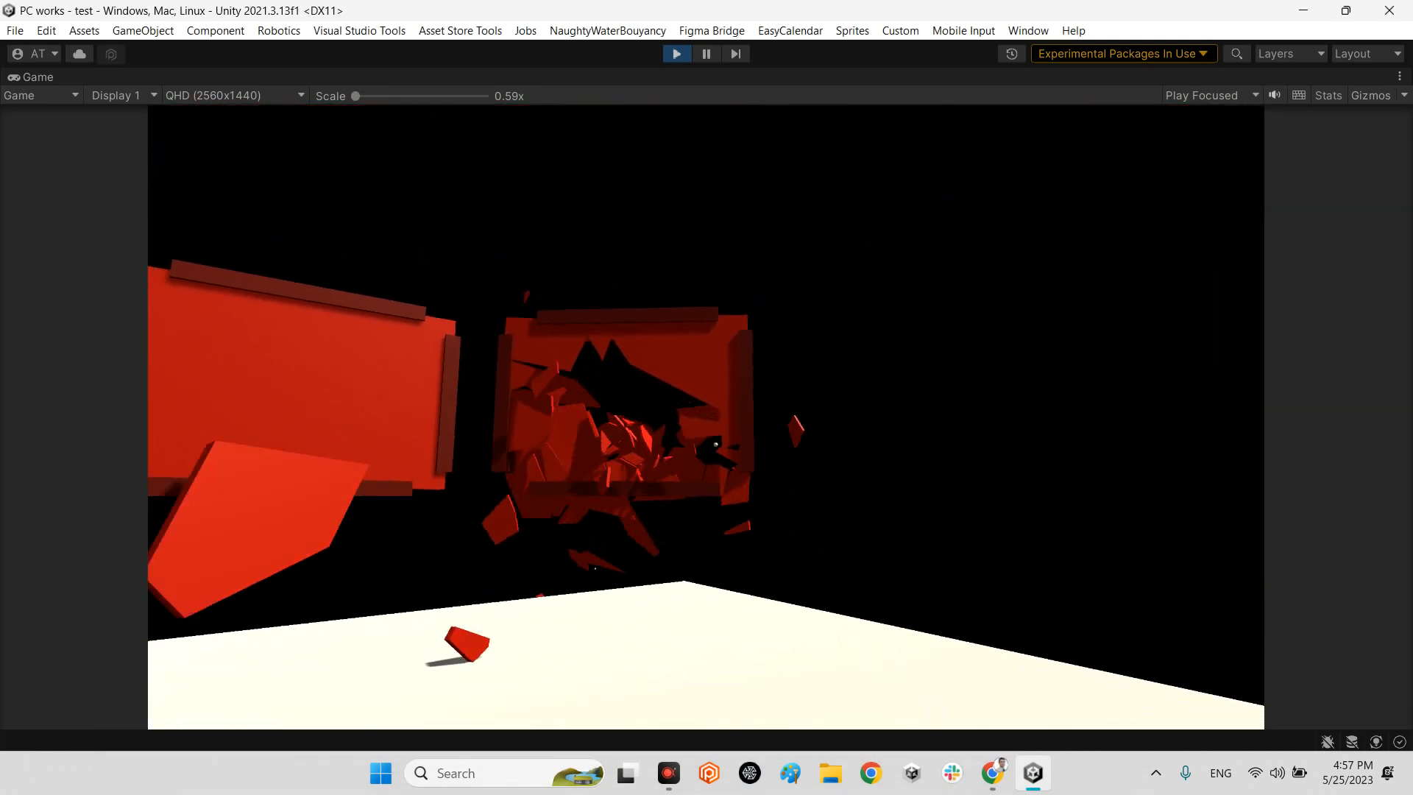
{"action": "left_click", "coordinate": [706, 417]}
{"action": "left_click", "coordinate": [707, 418]}
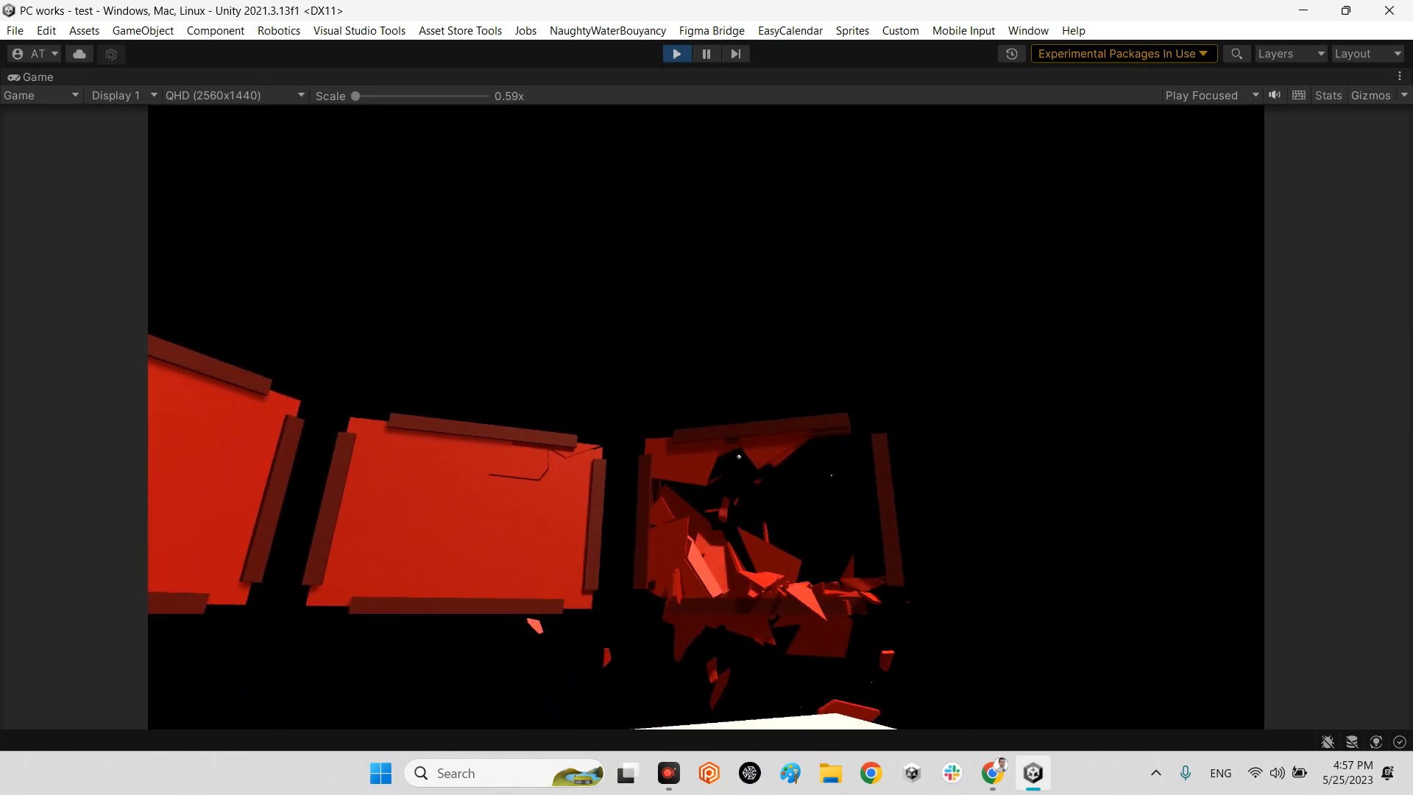
{"action": "left_click", "coordinate": [706, 417]}
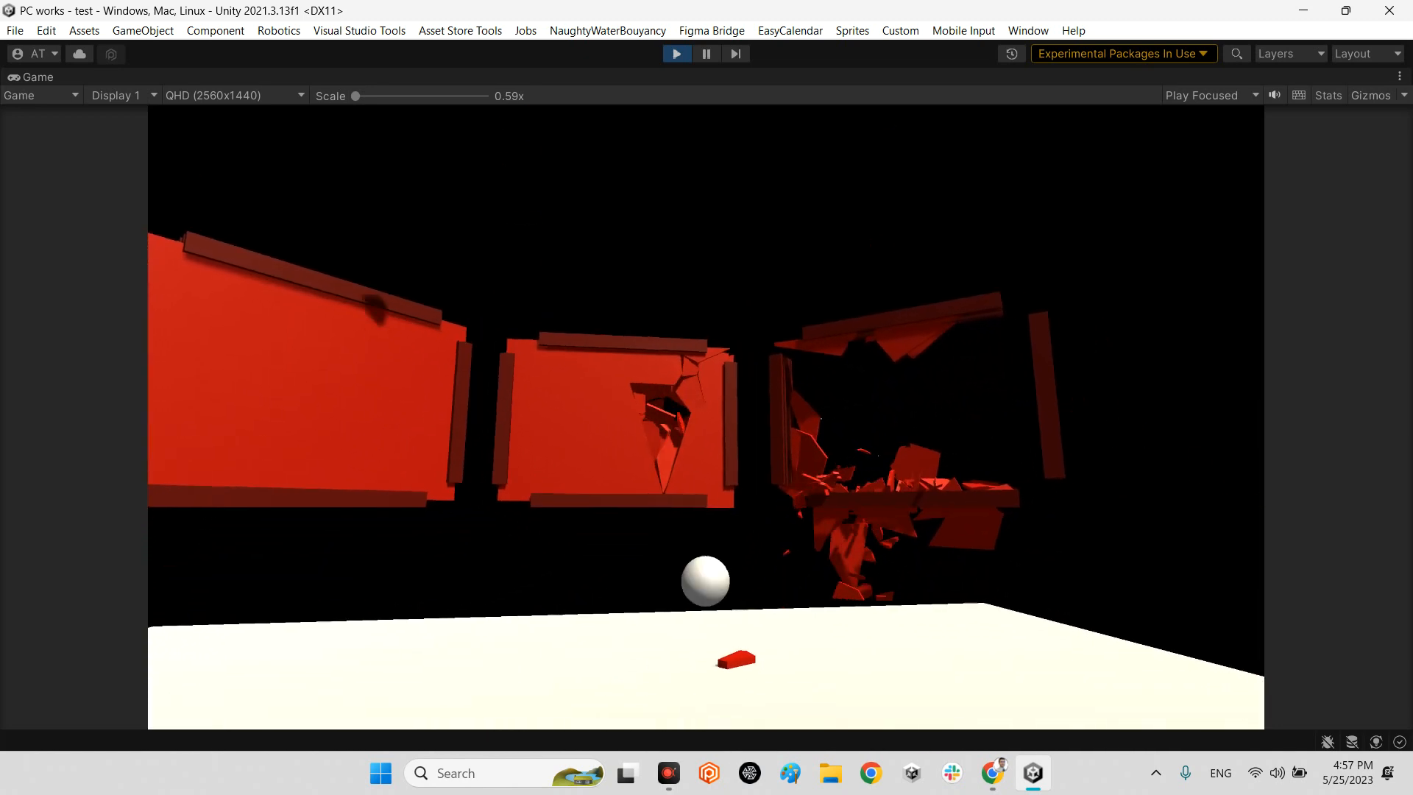
{"action": "left_click", "coordinate": [706, 417]}
{"action": "left_click", "coordinate": [706, 417]}
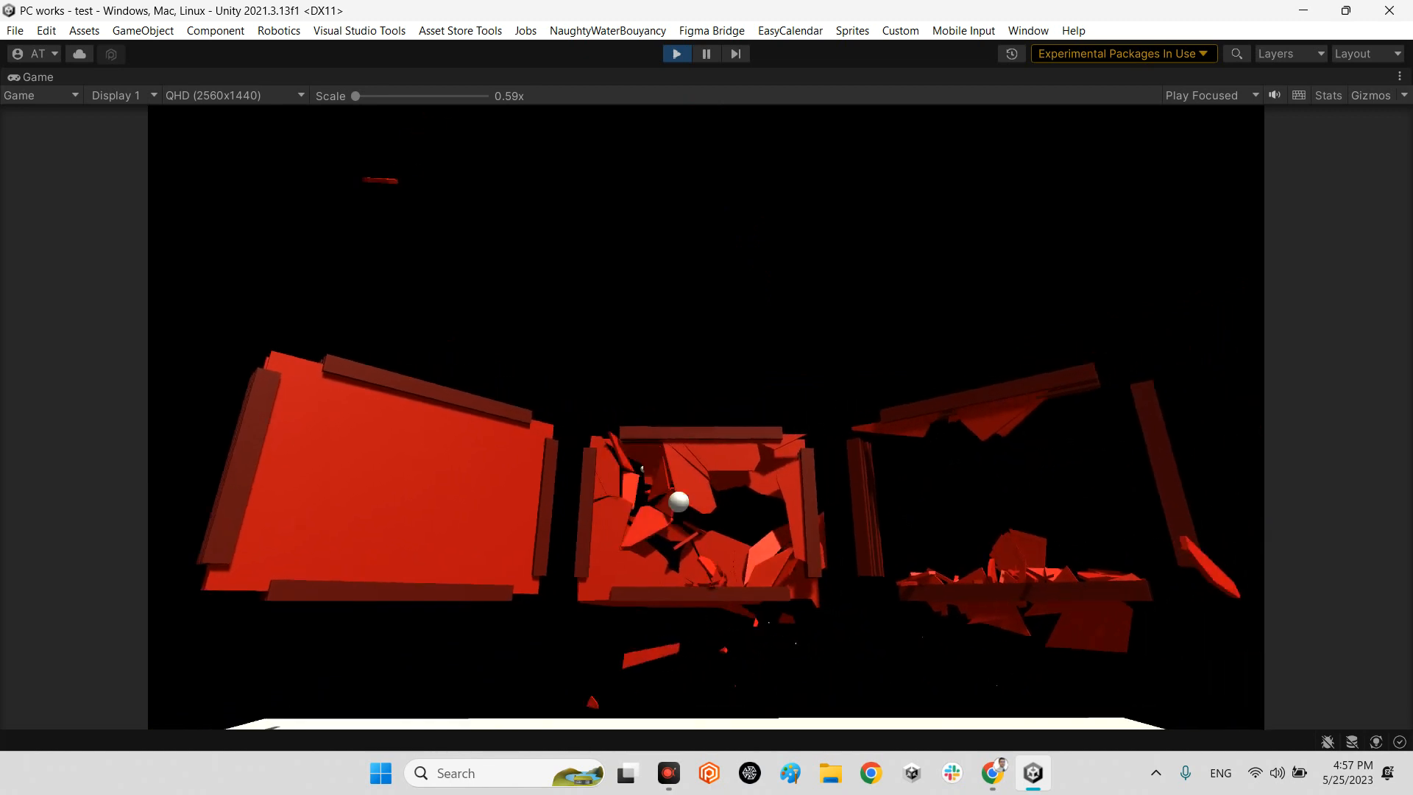
{"action": "left_click", "coordinate": [706, 417]}
{"action": "left_click", "coordinate": [707, 417]}
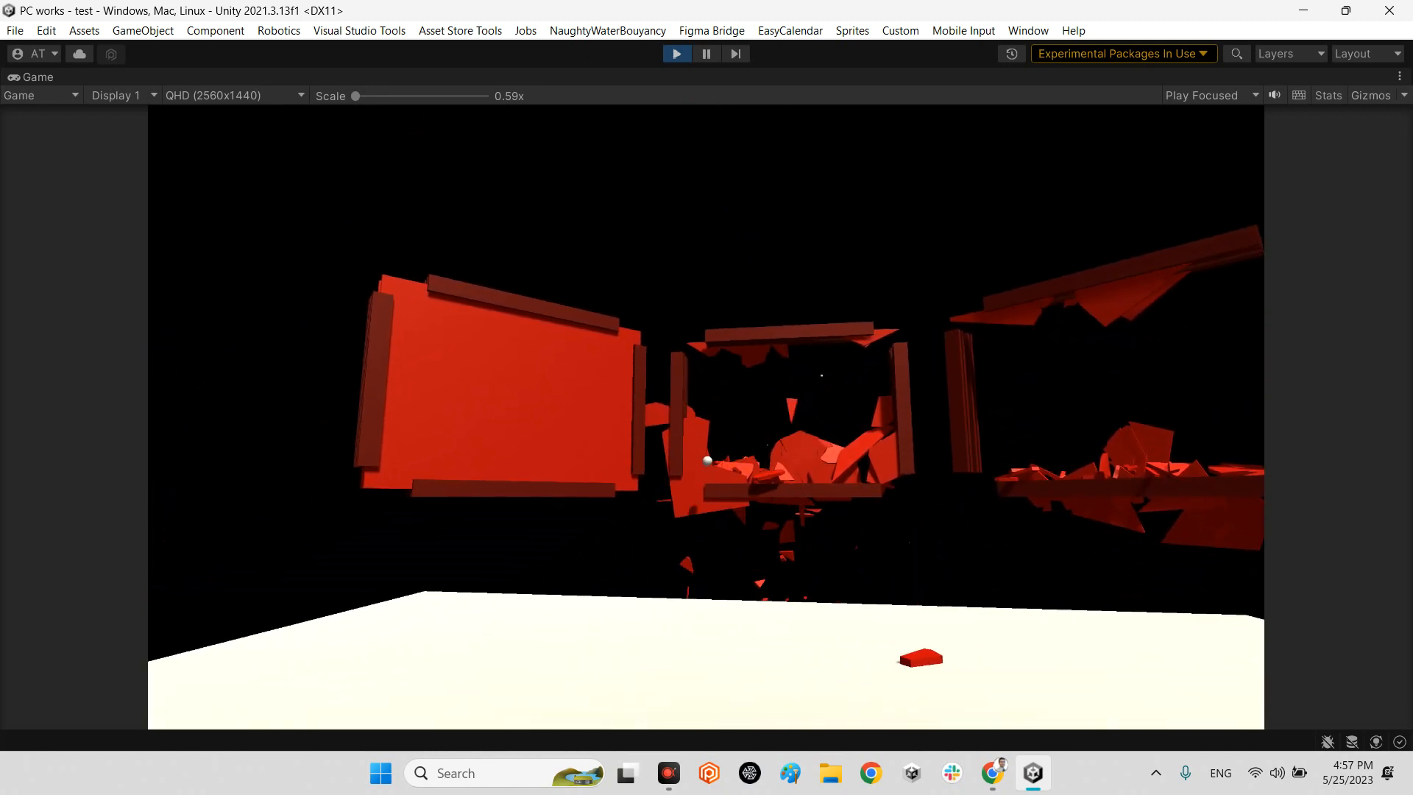
{"action": "left_click", "coordinate": [706, 417]}
{"action": "left_click", "coordinate": [706, 417]}
{"action": "left_click", "coordinate": [707, 417]}
{"action": "left_click", "coordinate": [706, 417]}
{"action": "left_click", "coordinate": [706, 417]}
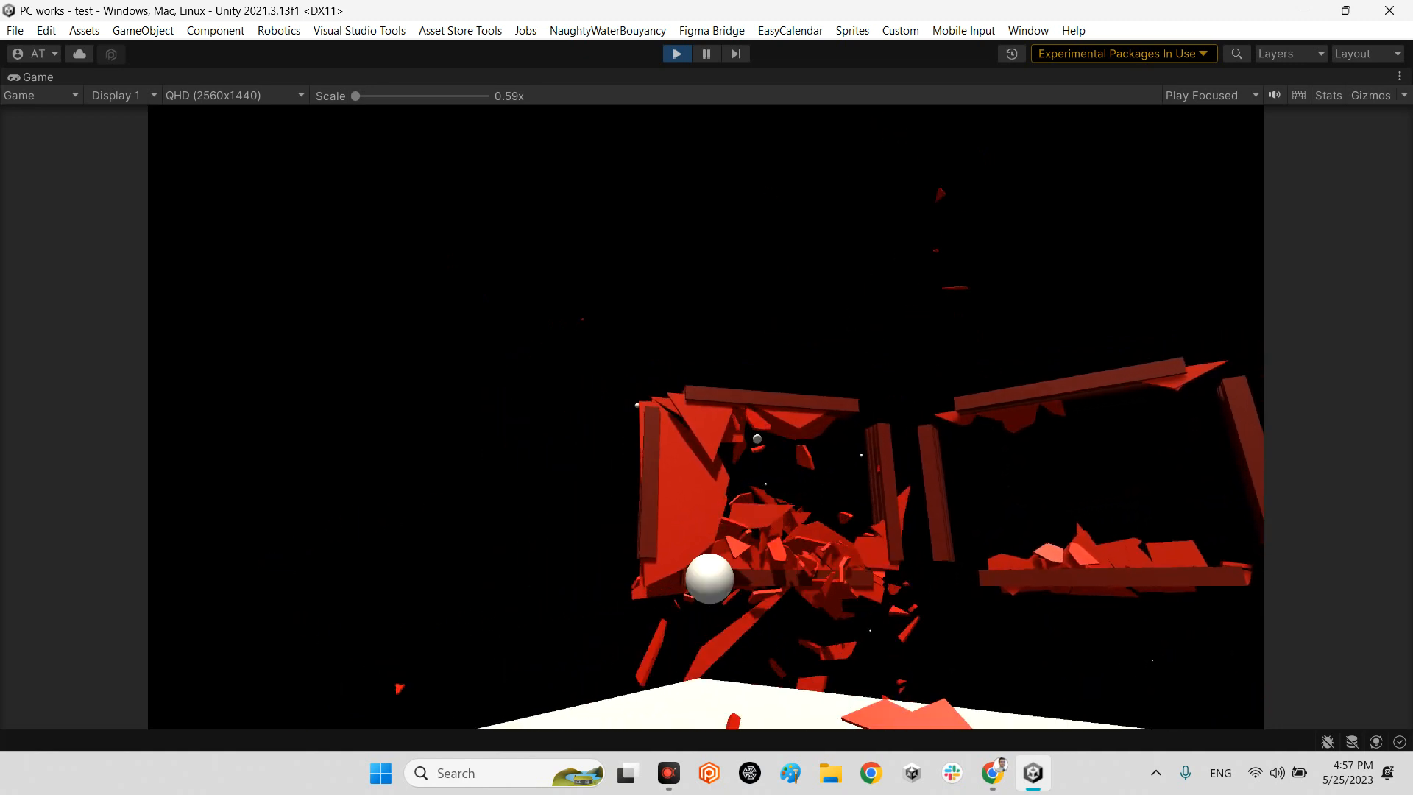
{"action": "left_click", "coordinate": [706, 417]}
{"action": "left_click", "coordinate": [706, 417]}
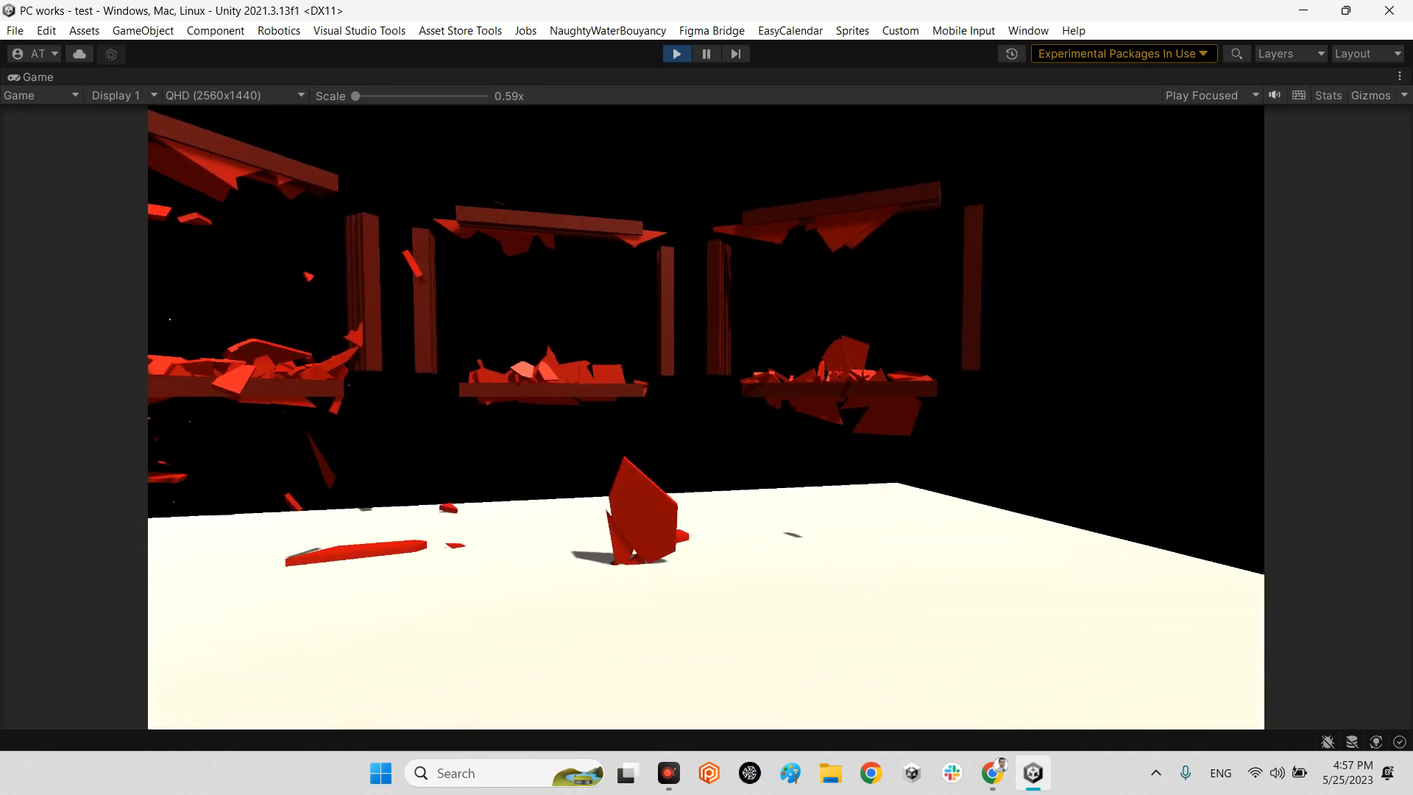
{"action": "key", "text": "Escape"}
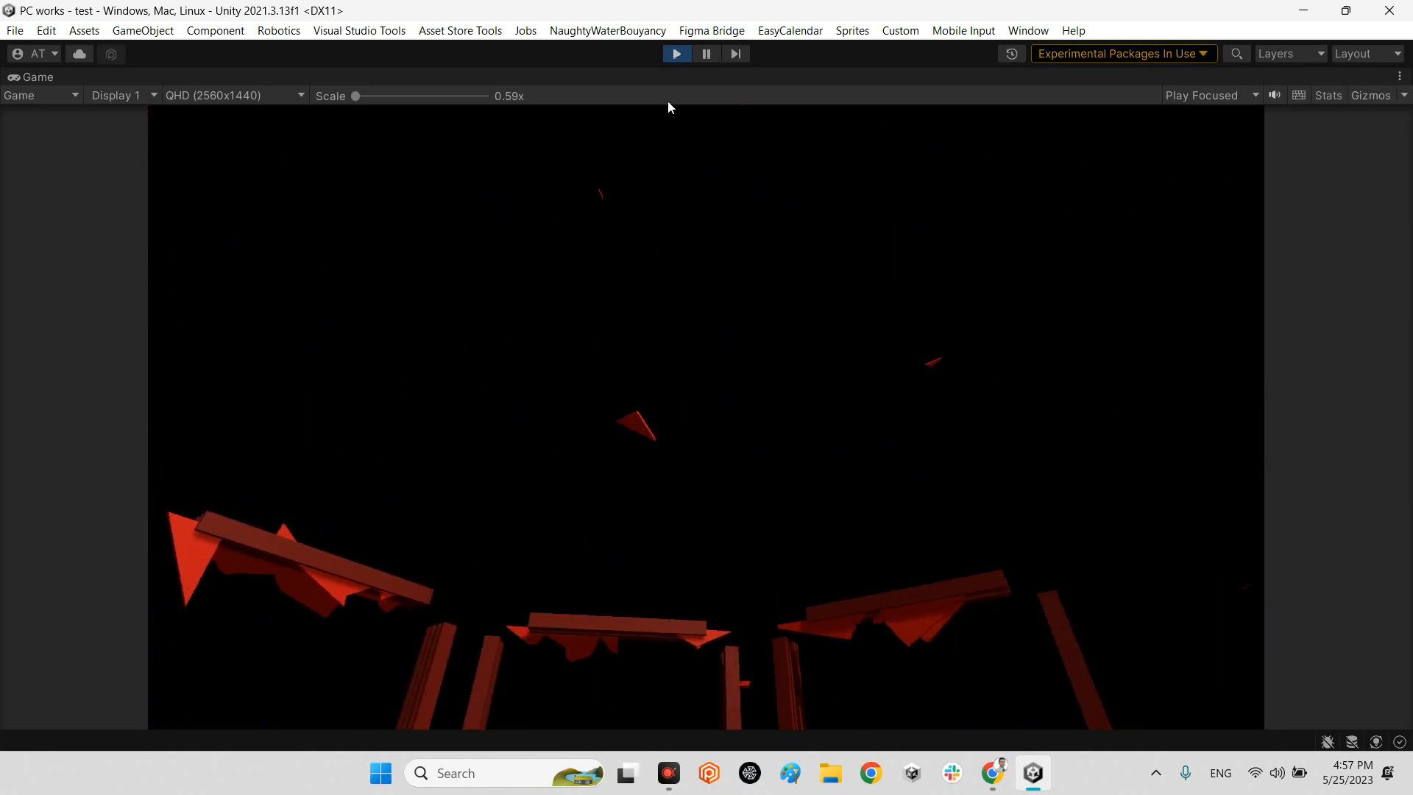
{"action": "left_click", "coordinate": [675, 53]}
Create a new 3D cube above the floor in front of the red walls.
{"action": "double_click", "coordinate": [33, 79]}
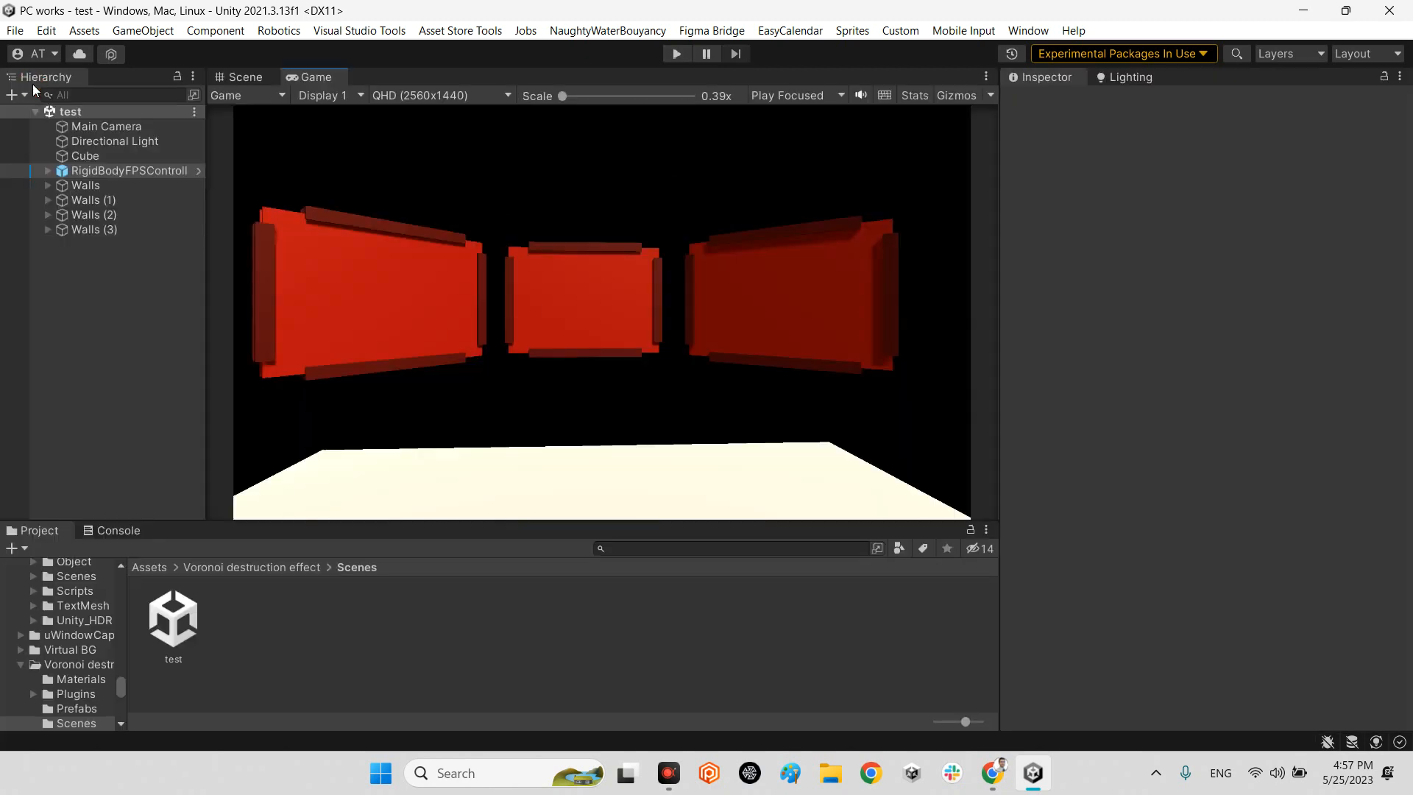
{"action": "left_click", "coordinate": [253, 79]}
{"action": "mouse_move", "coordinate": [706, 412]}
{"action": "right_mouse_down"}
{"action": "mouse_move", "coordinate": [782, 467]}
{"action": "mouse_move", "coordinate": [691, 420]}
{"action": "right_mouse_up"}
{"action": "key", "text": "s"}
{"action": "key", "text": "w"}
{"action": "left_click", "coordinate": [76, 321]}
{"action": "right_click", "coordinate": [85, 268]}
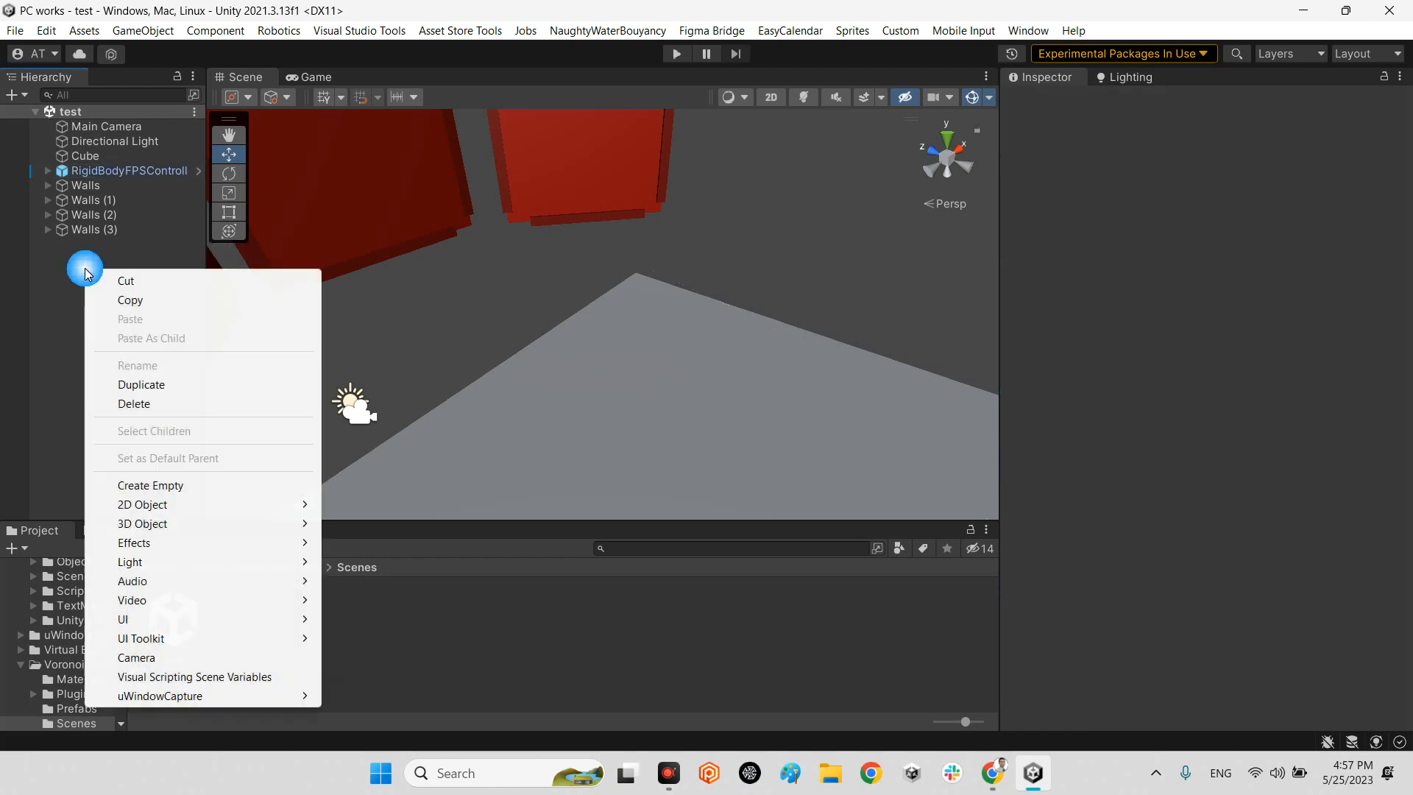
{"action": "left_click", "coordinate": [171, 526]}
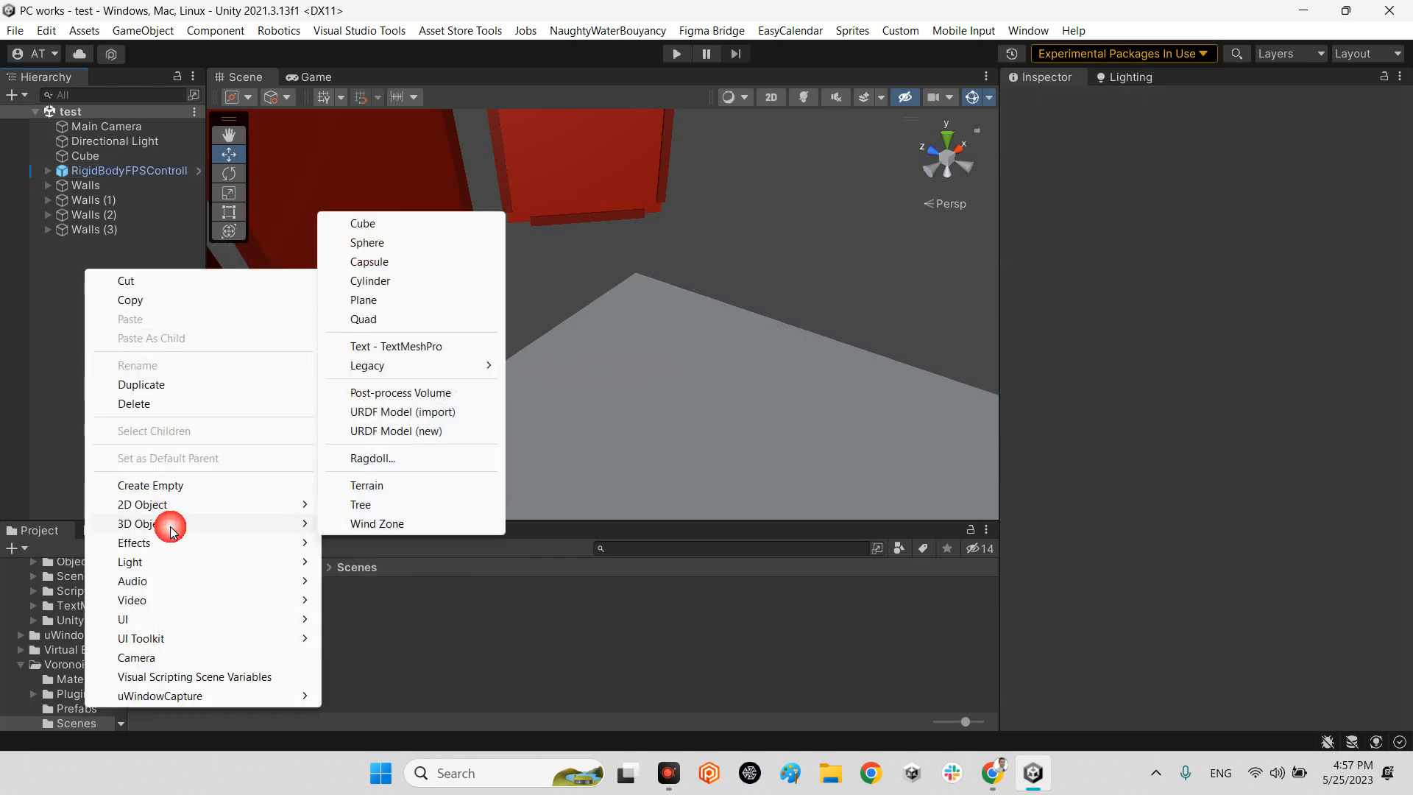
{"action": "left_click", "coordinate": [384, 226]}
{"action": "key", "text": "w"}
{"action": "right_click_drag", "start_coordinate": [886, 485], "coordinate": [773, 397]}
Replace the new cube's Box Collider with a Mesh Collider and enable its Convex option.
{"action": "right_click", "coordinate": [1084, 309]}
{"action": "left_click", "coordinate": [1172, 355]}
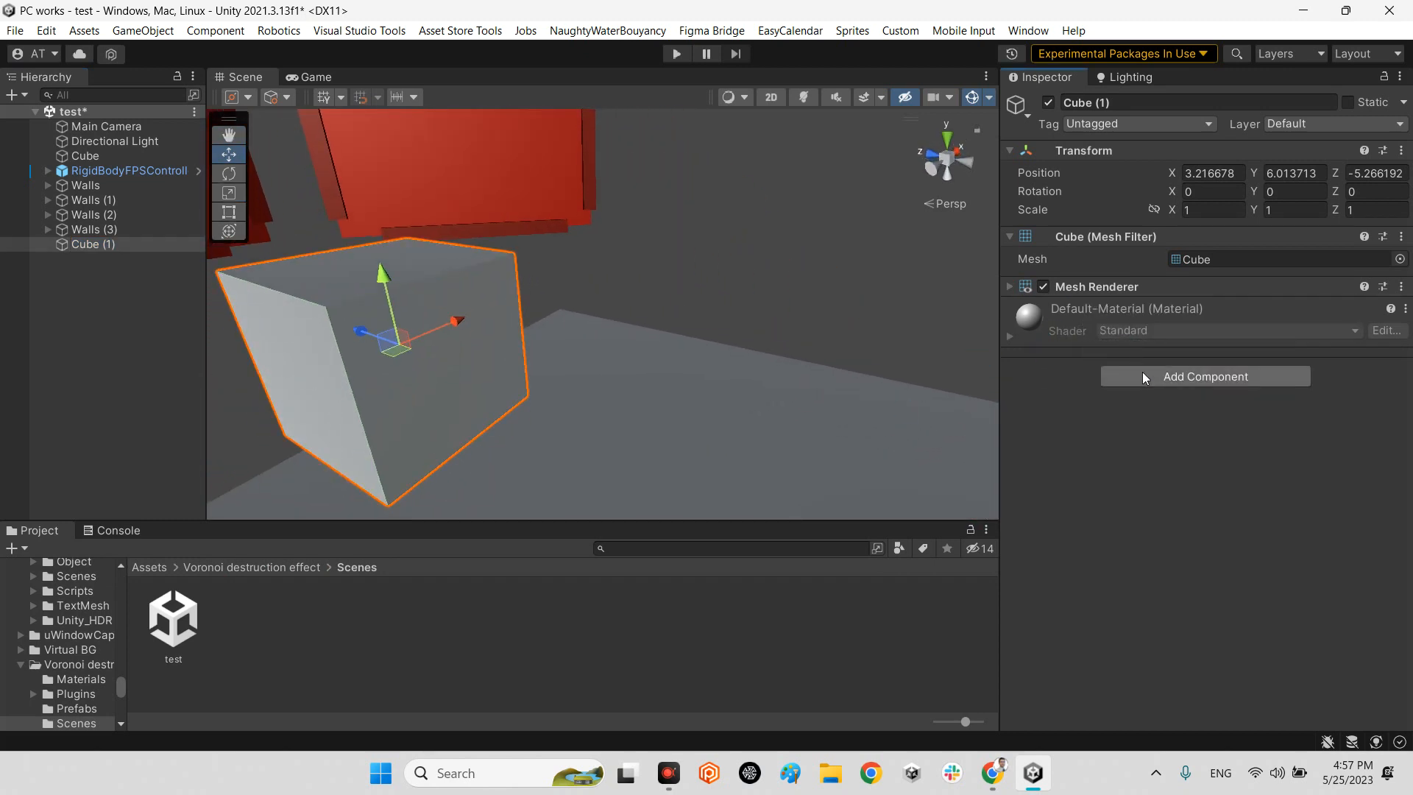
{"action": "left_click", "coordinate": [1142, 377]}
{"action": "left_click", "coordinate": [1149, 440]}
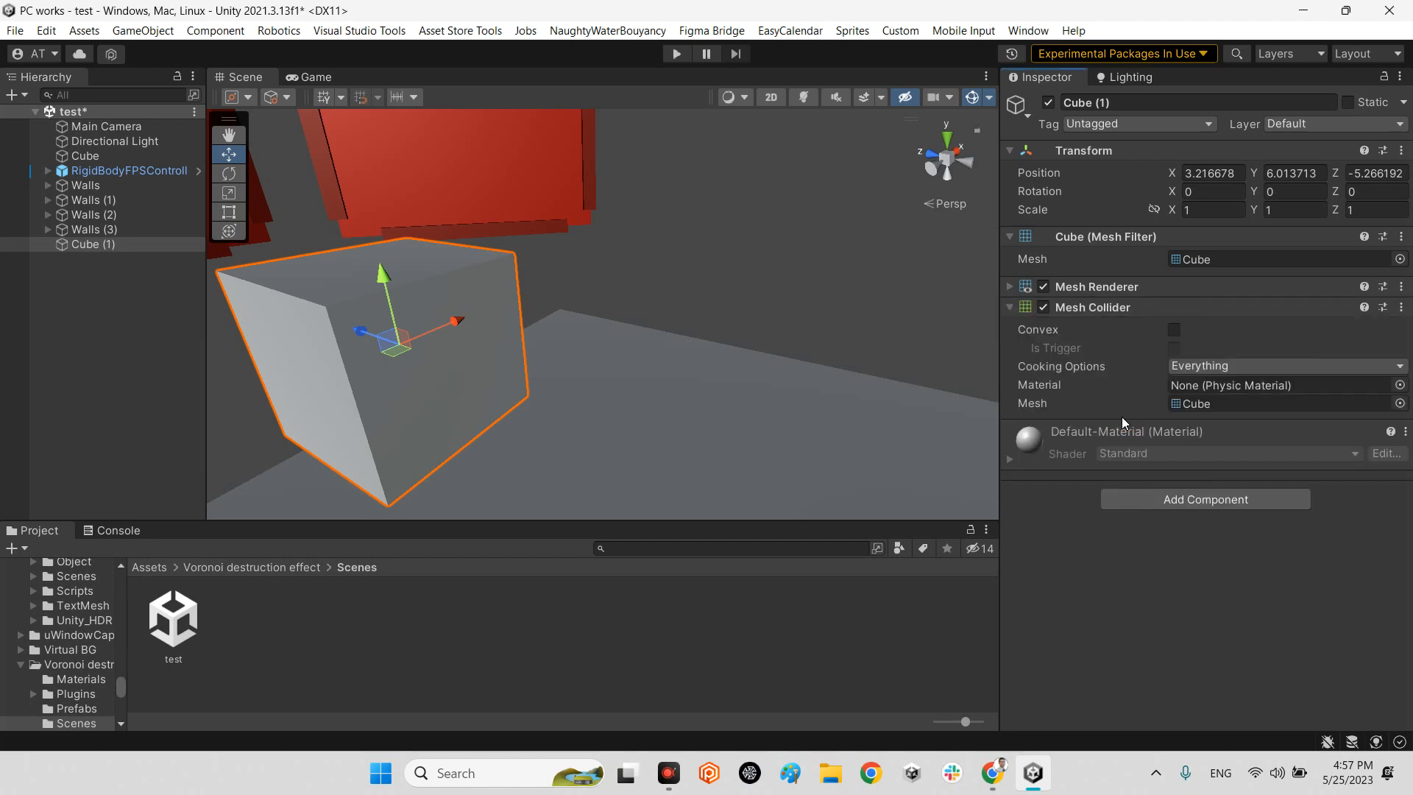
{"action": "left_click", "coordinate": [1178, 329]}
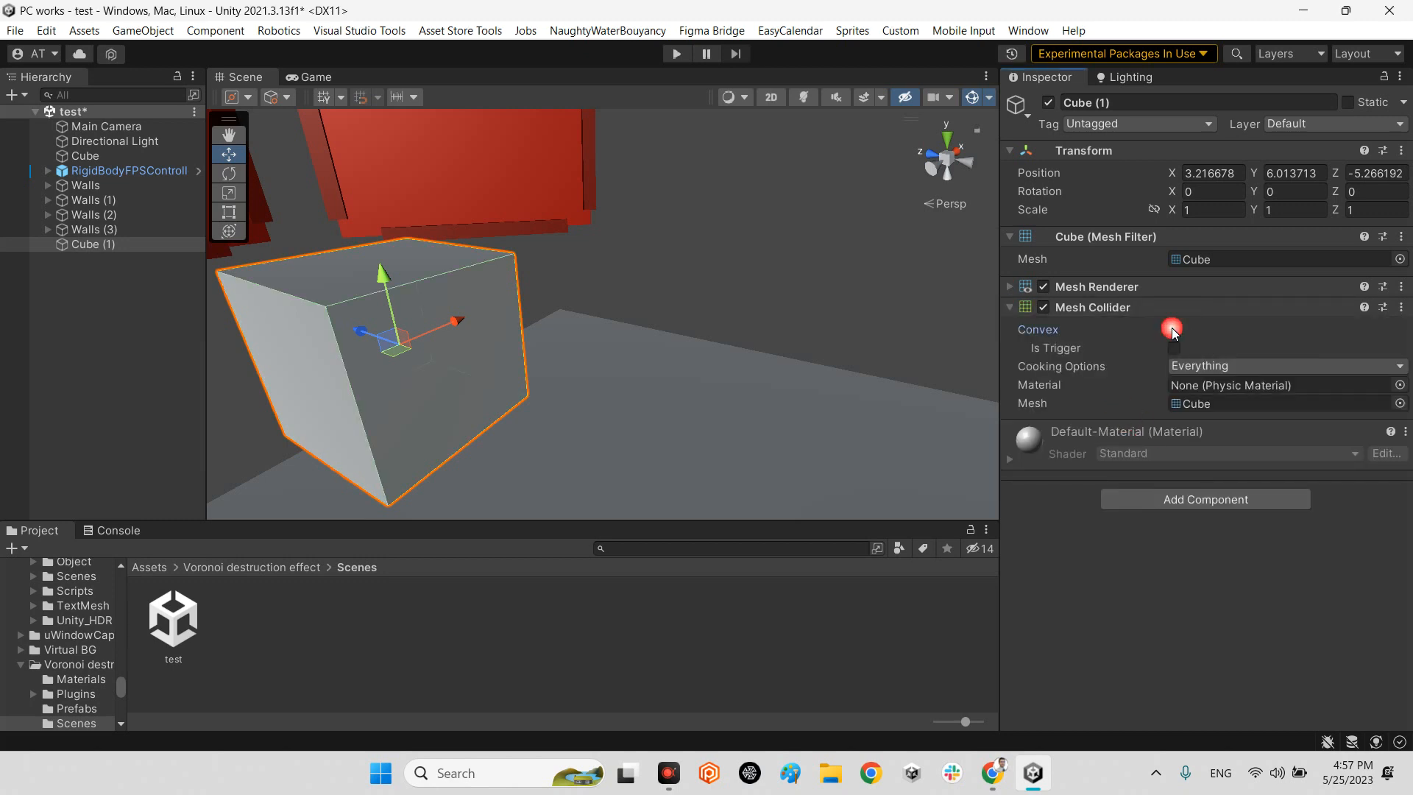
Add a Rigidbody component to the new cube and lower the cube to Y 4.742.
{"action": "left_click", "coordinate": [1149, 500]}
{"action": "type", "text": "rig"}
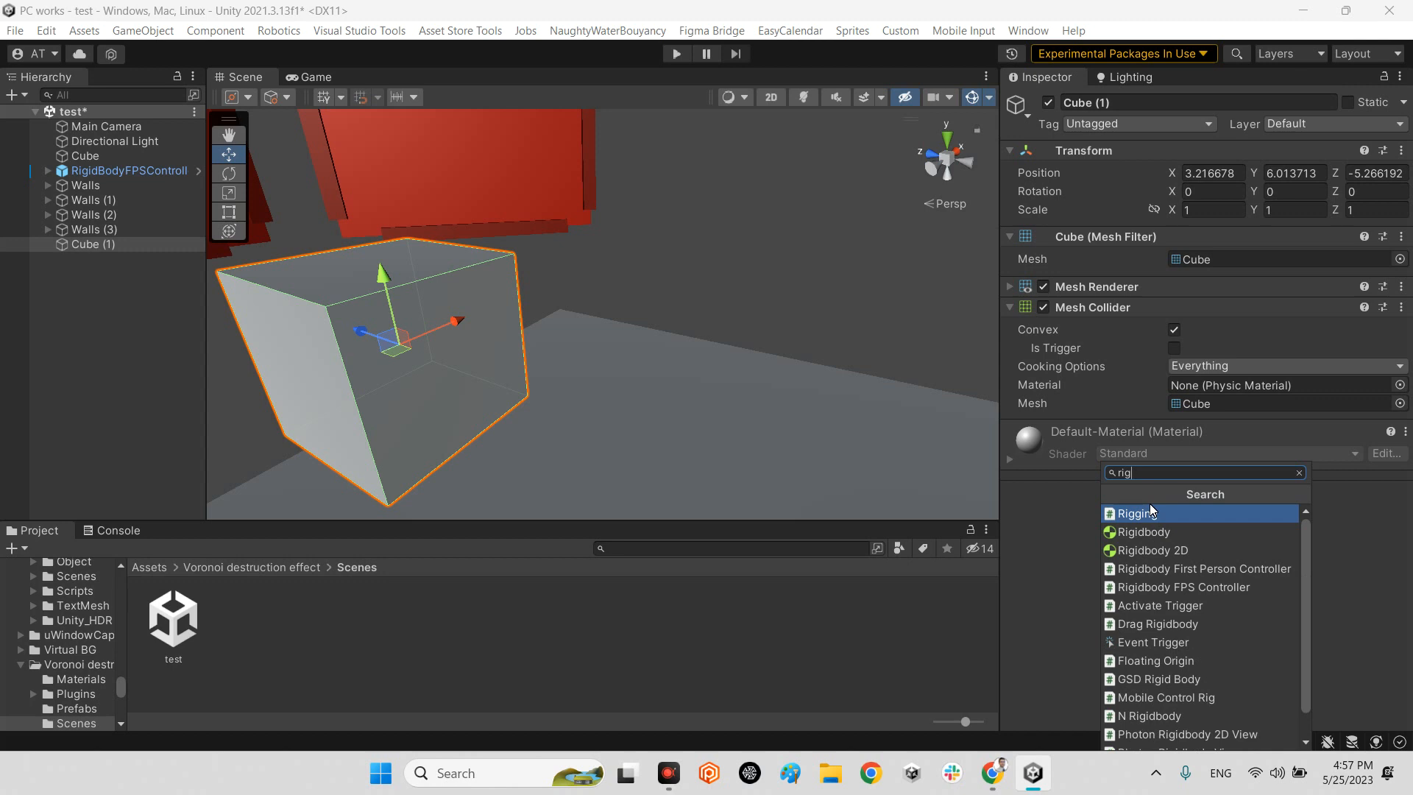
{"action": "left_click", "coordinate": [1144, 532]}
{"action": "left_click_drag", "start_coordinate": [625, 382], "coordinate": [942, 524], "text": "alt"}
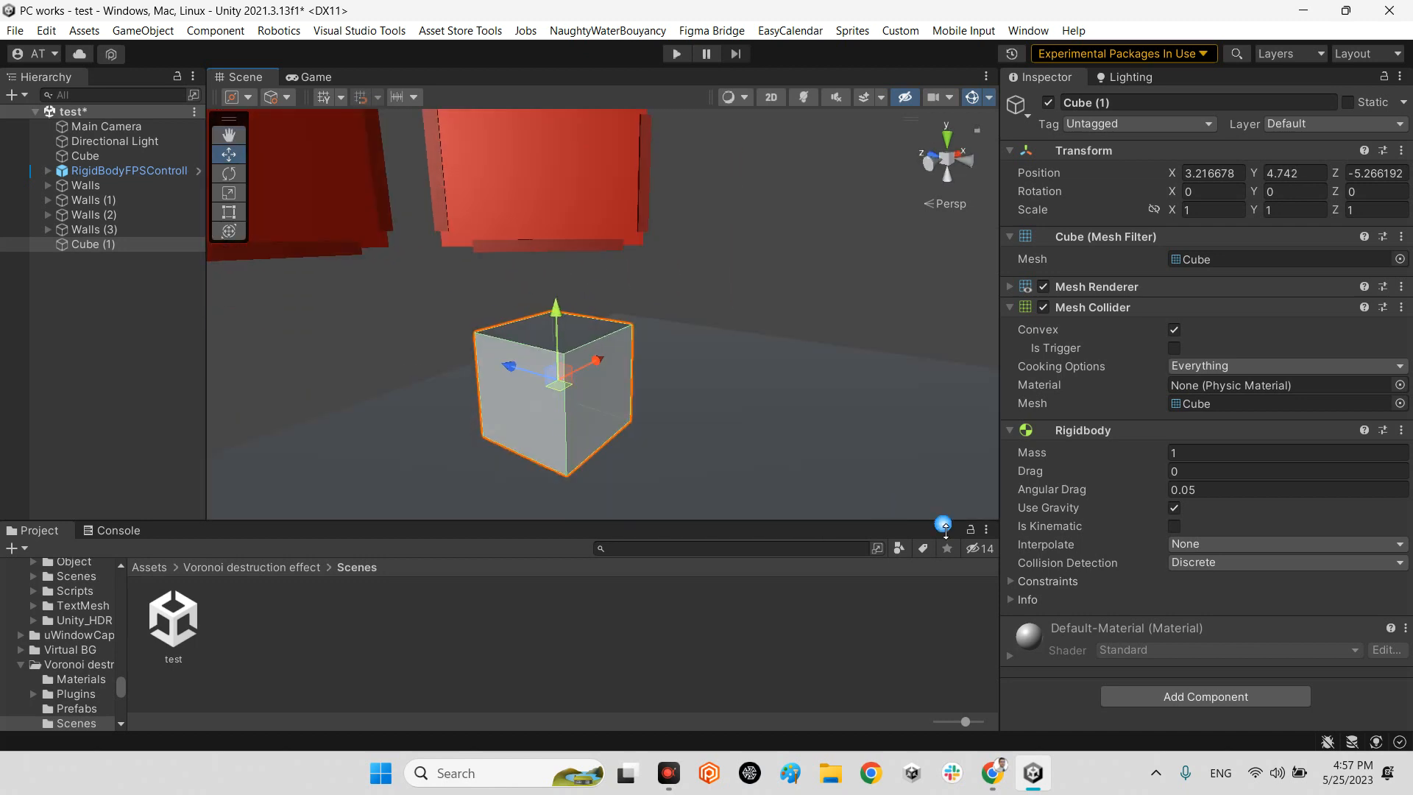
{"action": "left_click", "coordinate": [1097, 309]}
{"action": "left_click", "coordinate": [1097, 328]}
{"action": "left_click", "coordinate": [1158, 418]}
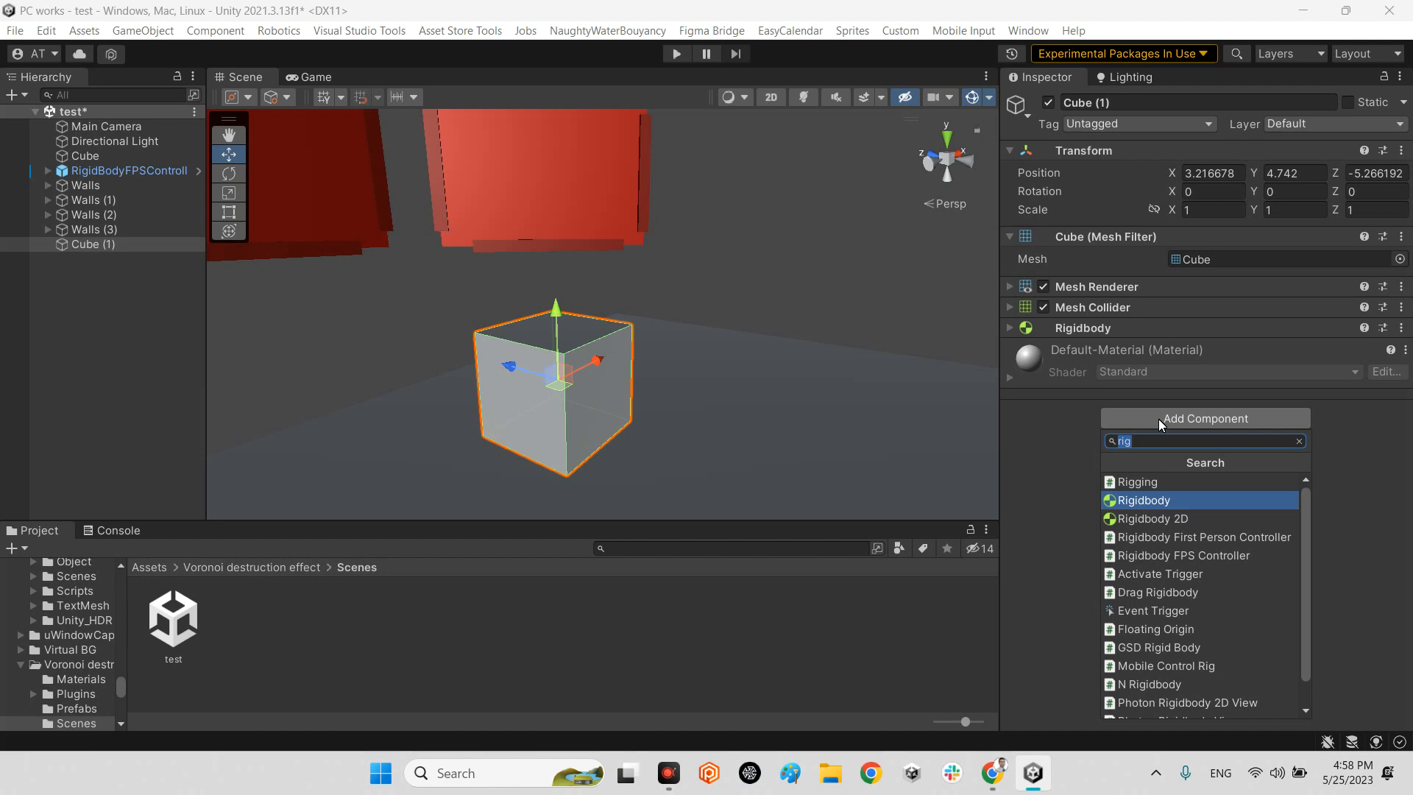
{"action": "type", "text": "des"}
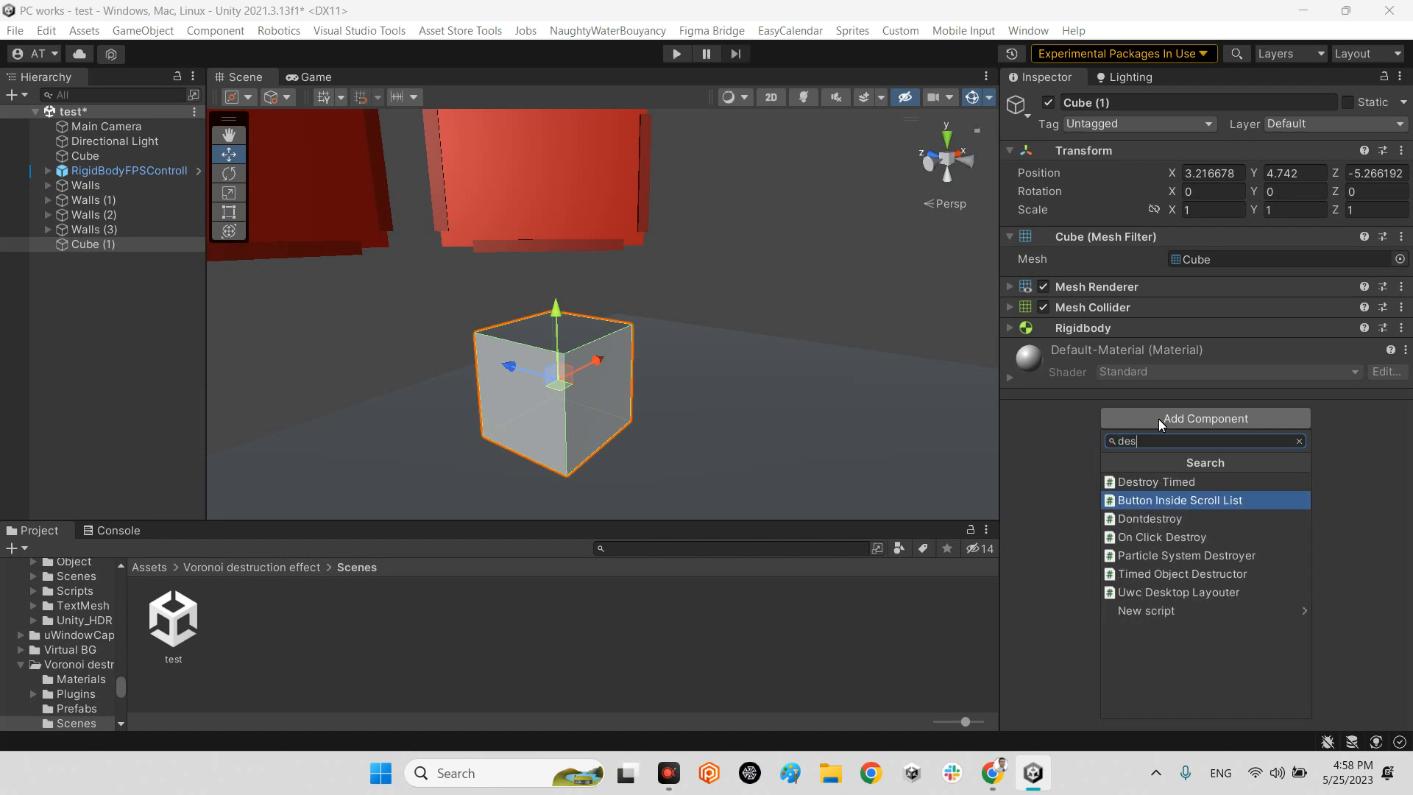
{"action": "key", "text": "BackSpace"}
{"action": "key", "text": "BackSpace"}
{"action": "key", "text": "BackSpace"}
{"action": "left_click", "coordinate": [91, 215]}
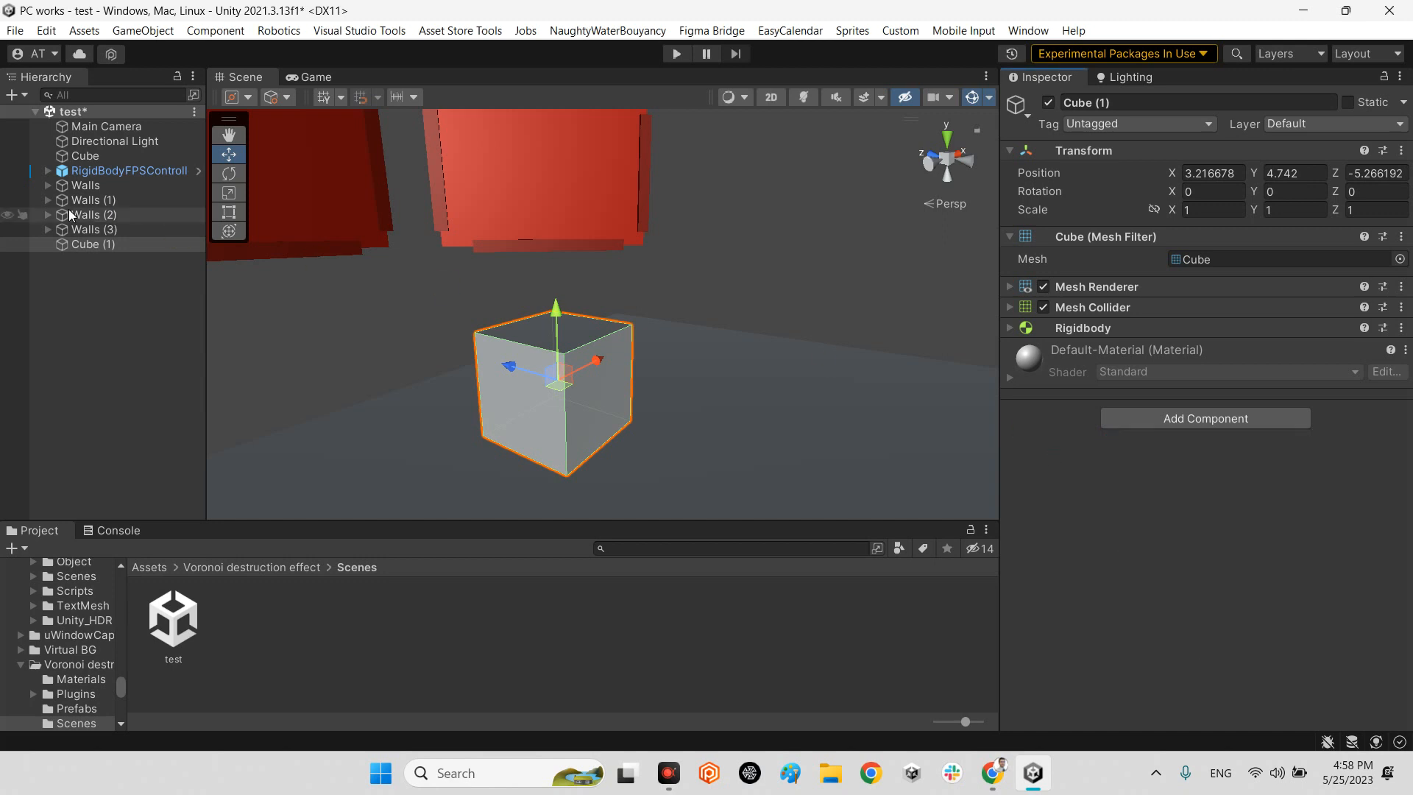
Copy the Breakable Surface script component from the Wall object inside Walls and paste it as a new component on Cube (1).
{"action": "left_click", "coordinate": [47, 186]}
{"action": "left_click", "coordinate": [104, 230]}
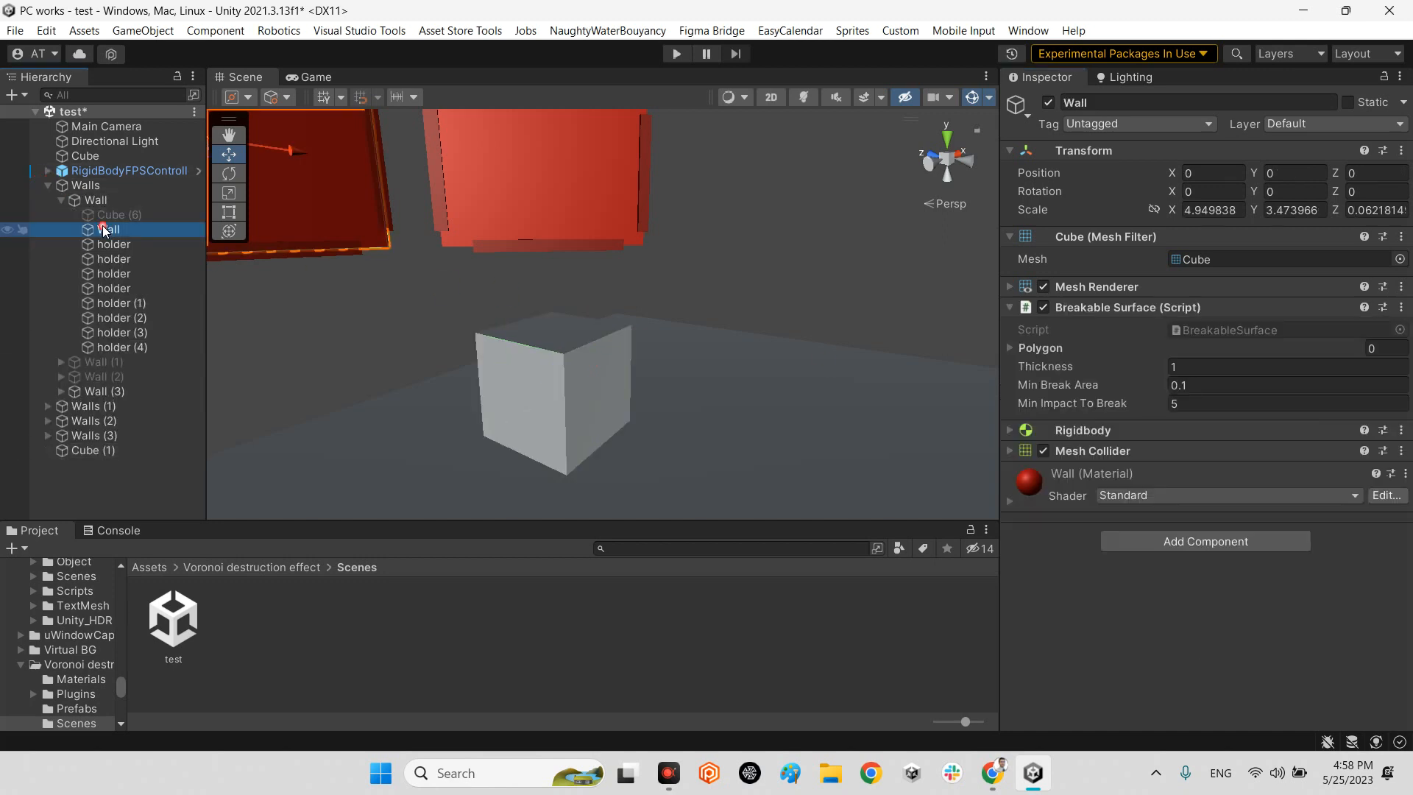
{"action": "right_click", "coordinate": [1087, 307]}
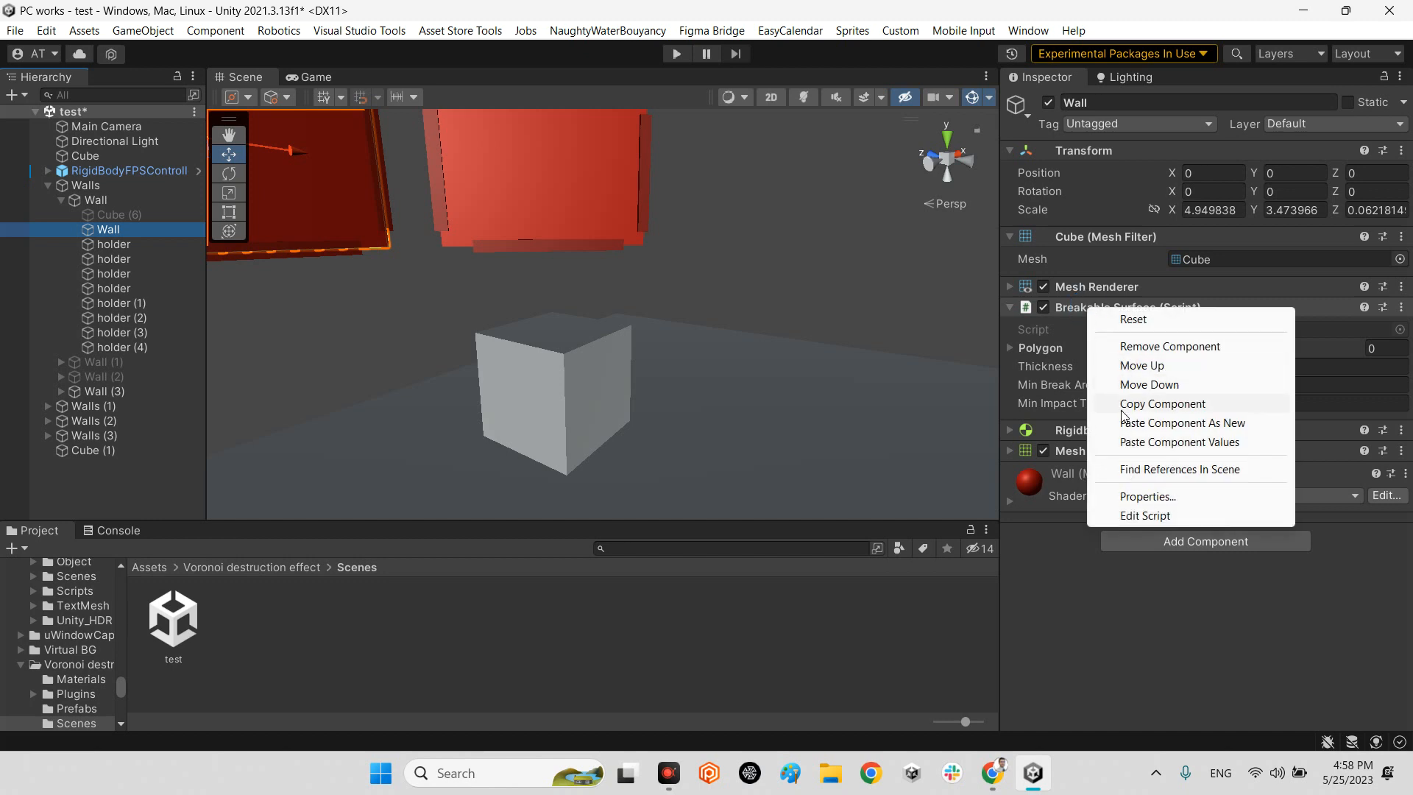
{"action": "left_click", "coordinate": [1139, 404]}
{"action": "left_click", "coordinate": [47, 186]}
{"action": "left_click", "coordinate": [104, 246]}
{"action": "right_click", "coordinate": [1087, 328]}
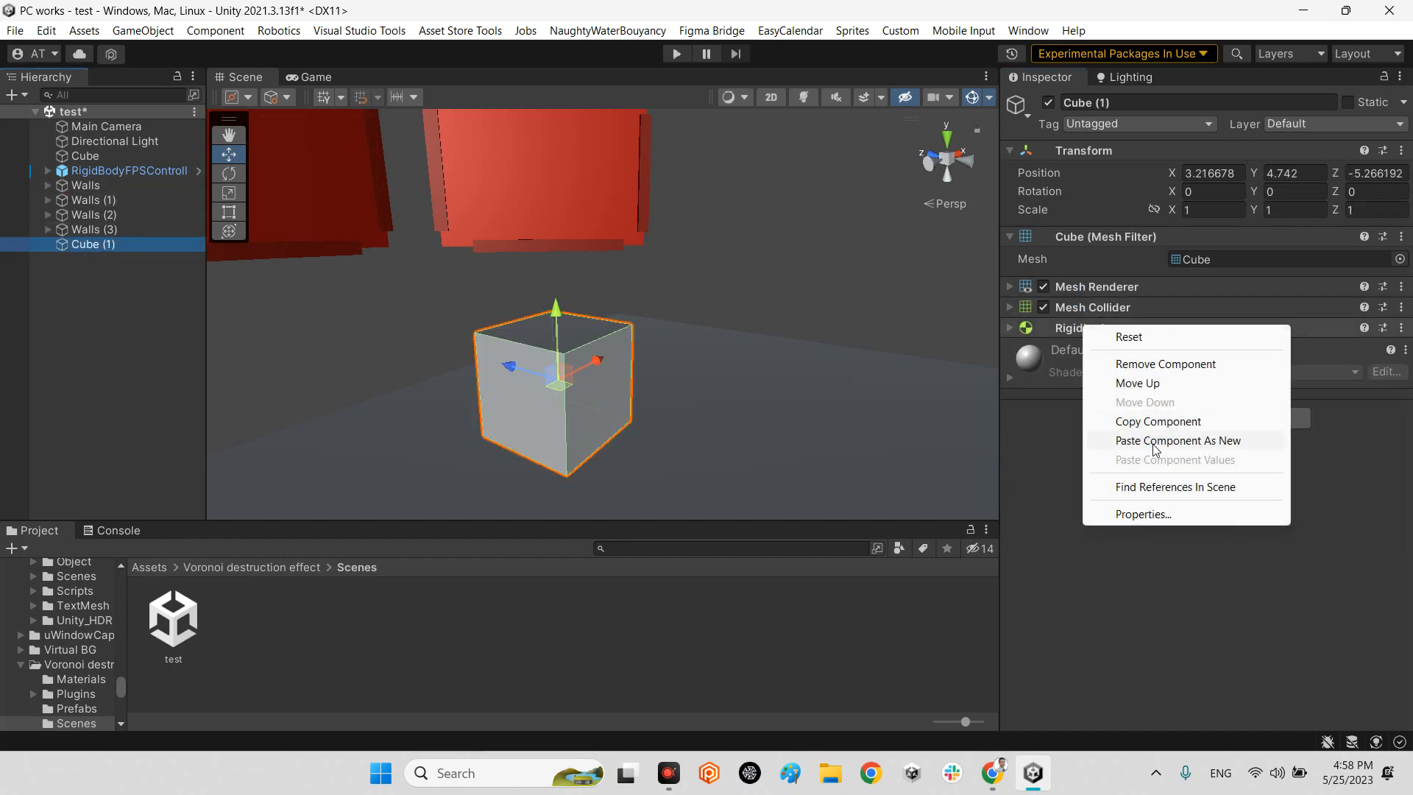
{"action": "left_click", "coordinate": [1160, 440]}
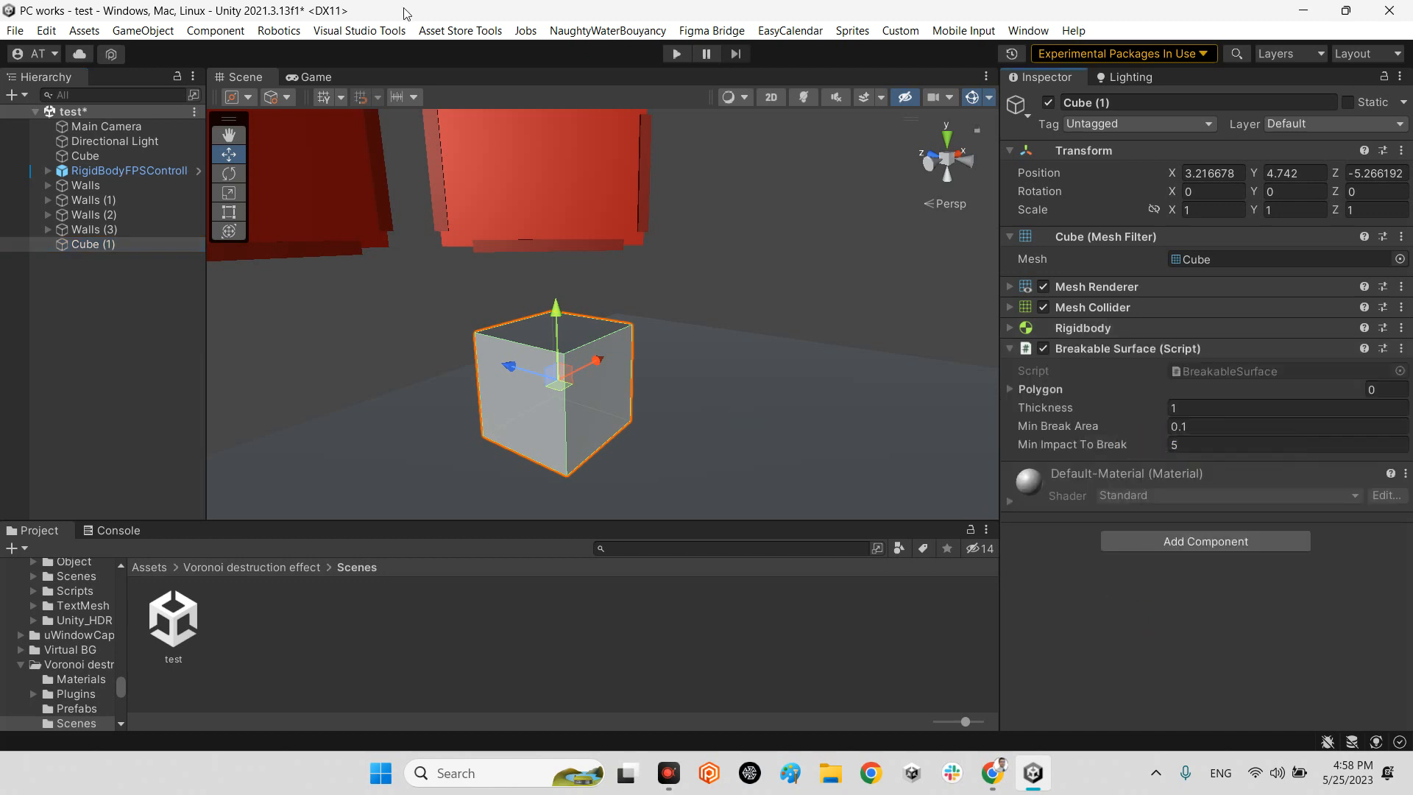
Play-test the scene in a maximized Game view by shooting at the new cube and the red walls, and restore the editor layout after stopping.
{"action": "left_click", "coordinate": [322, 78]}
{"action": "double_click", "coordinate": [310, 78]}
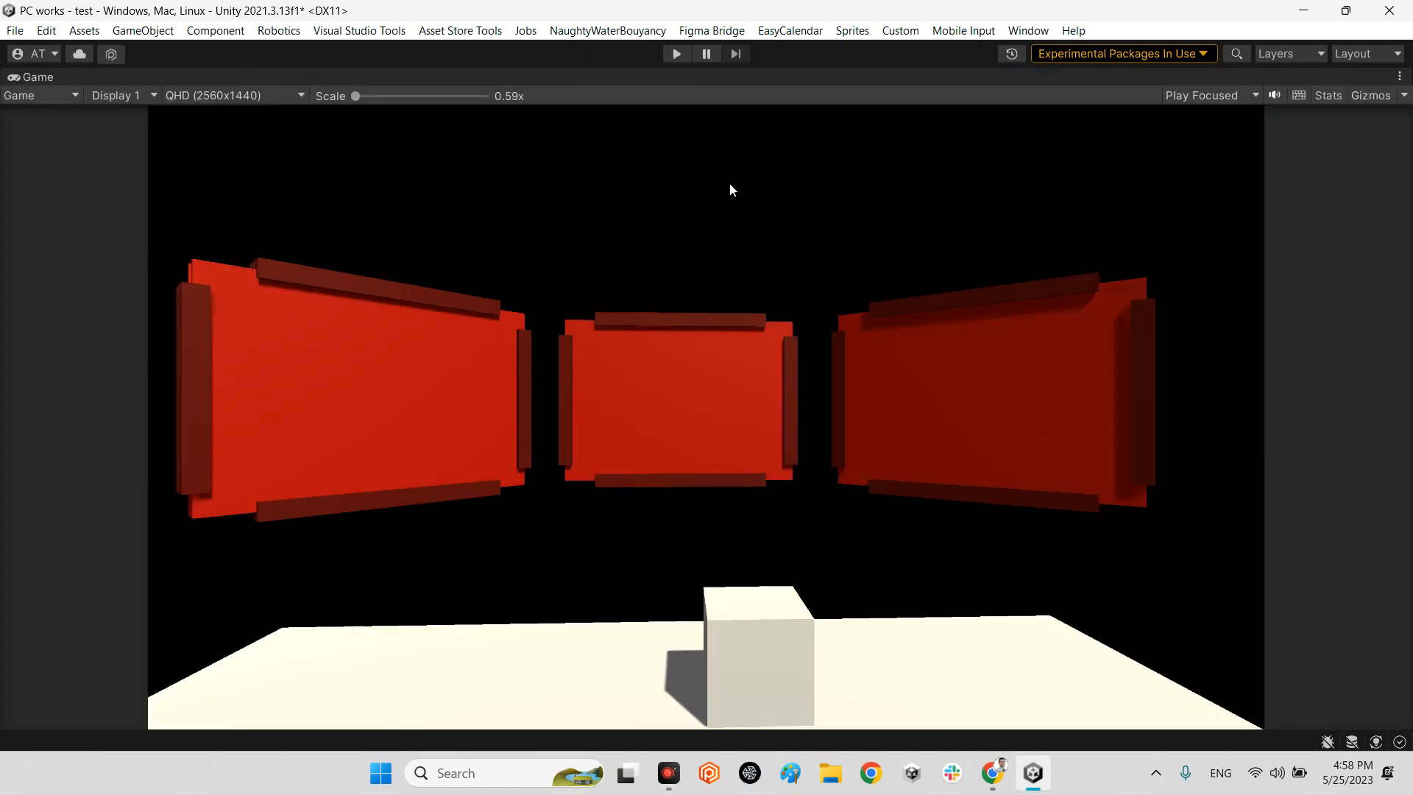
{"action": "left_click", "coordinate": [676, 53]}
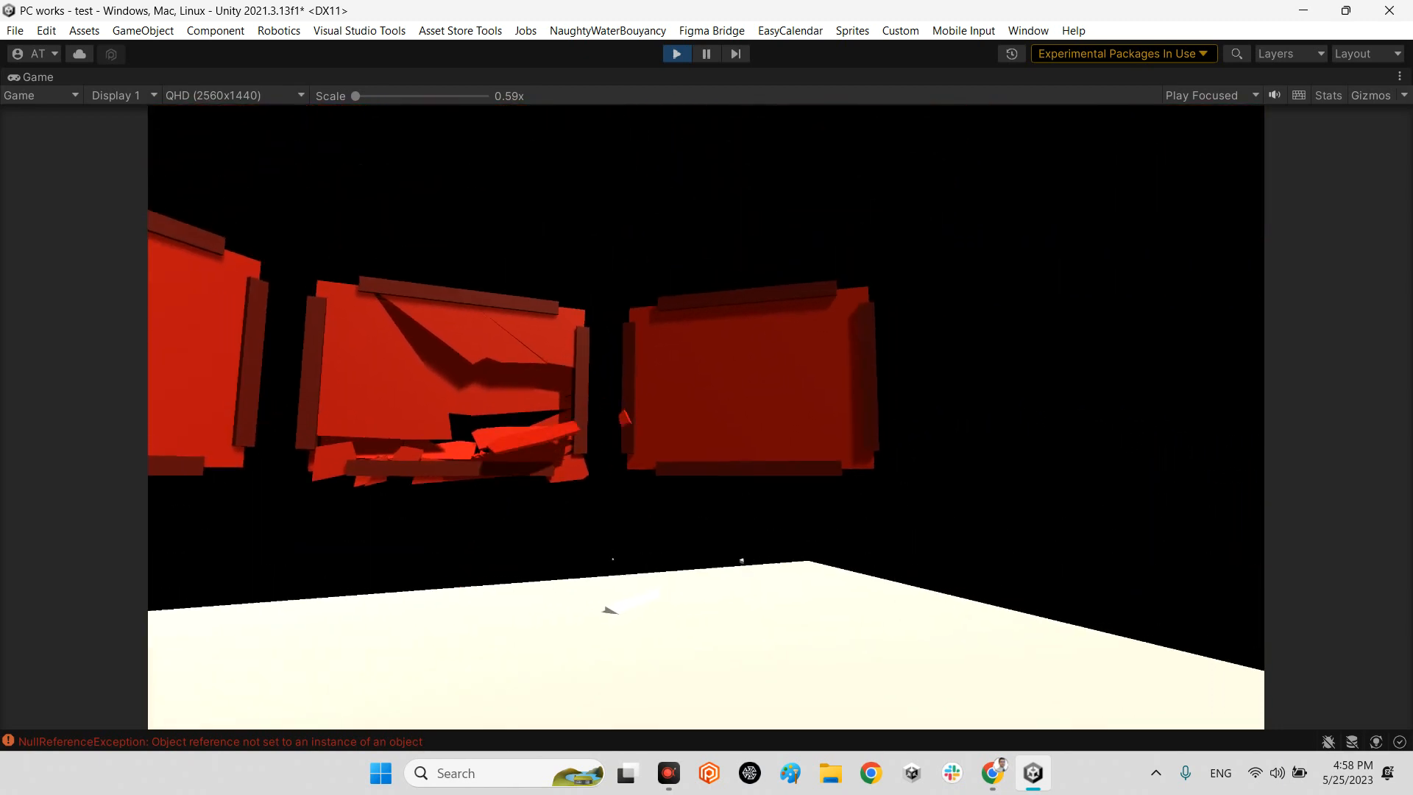
{"action": "left_click", "coordinate": [705, 417]}
{"action": "left_click", "coordinate": [705, 417]}
{"action": "left_click", "coordinate": [706, 417]}
{"action": "left_click", "coordinate": [706, 417]}
{"action": "left_click", "coordinate": [705, 418]}
{"action": "left_click", "coordinate": [706, 418]}
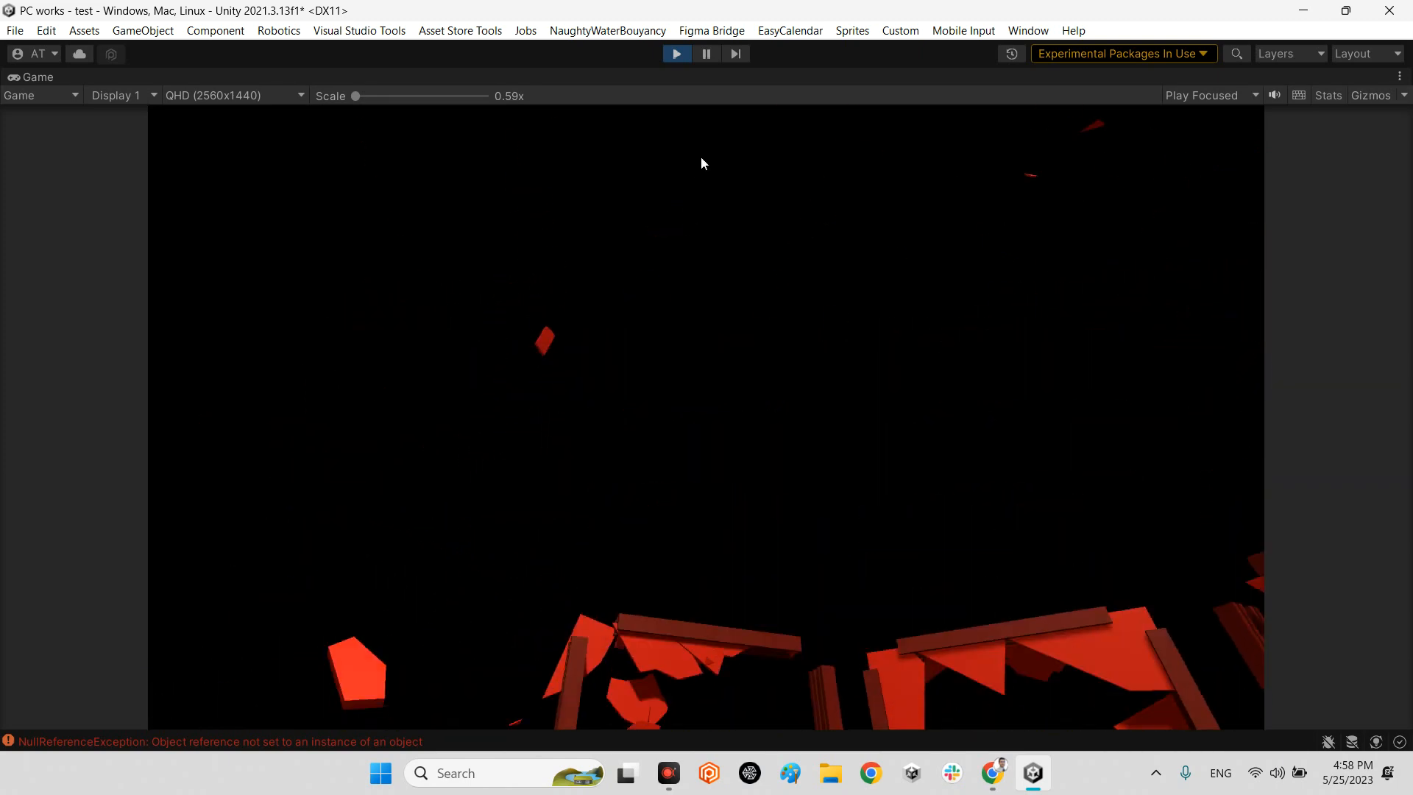
{"action": "left_click", "coordinate": [676, 55]}
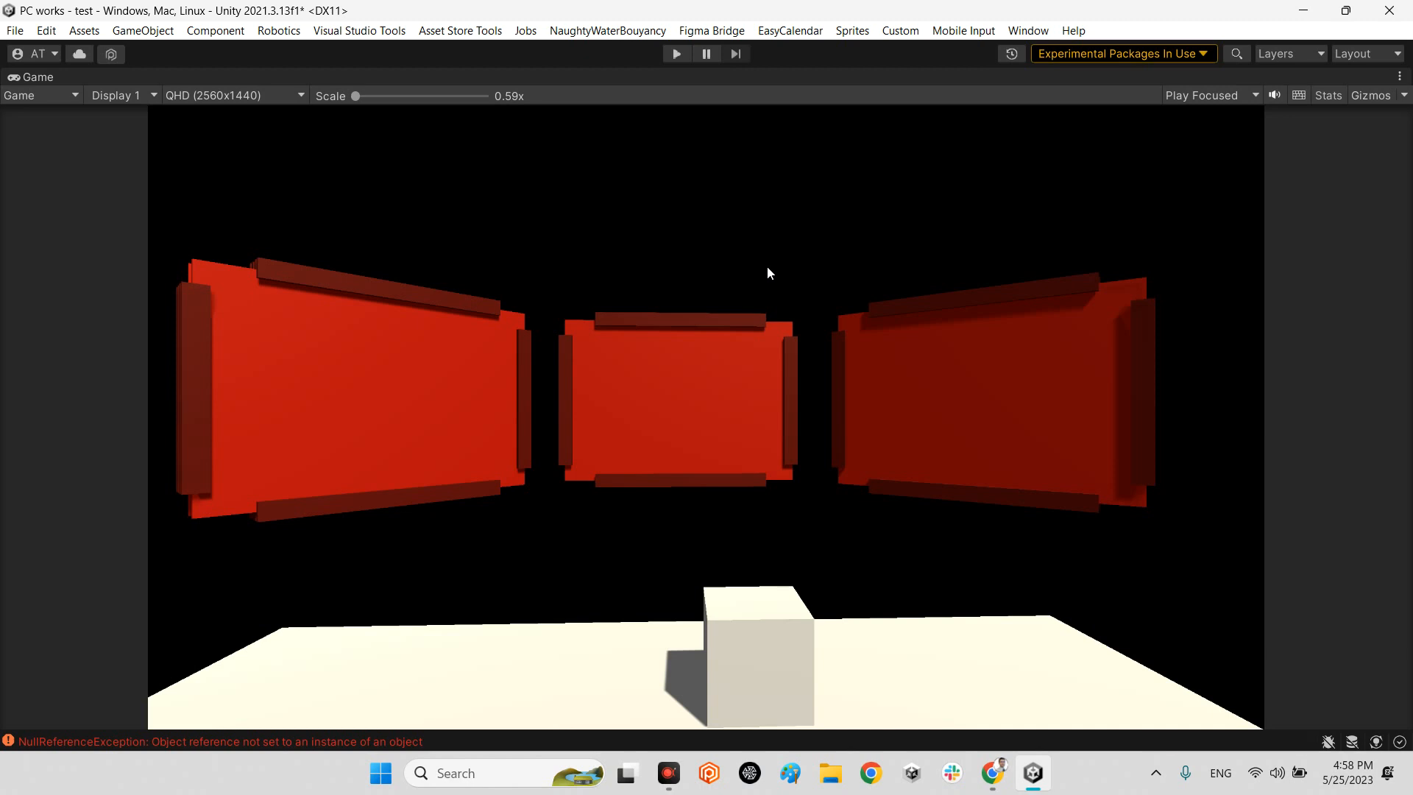
{"action": "double_click", "coordinate": [35, 78]}
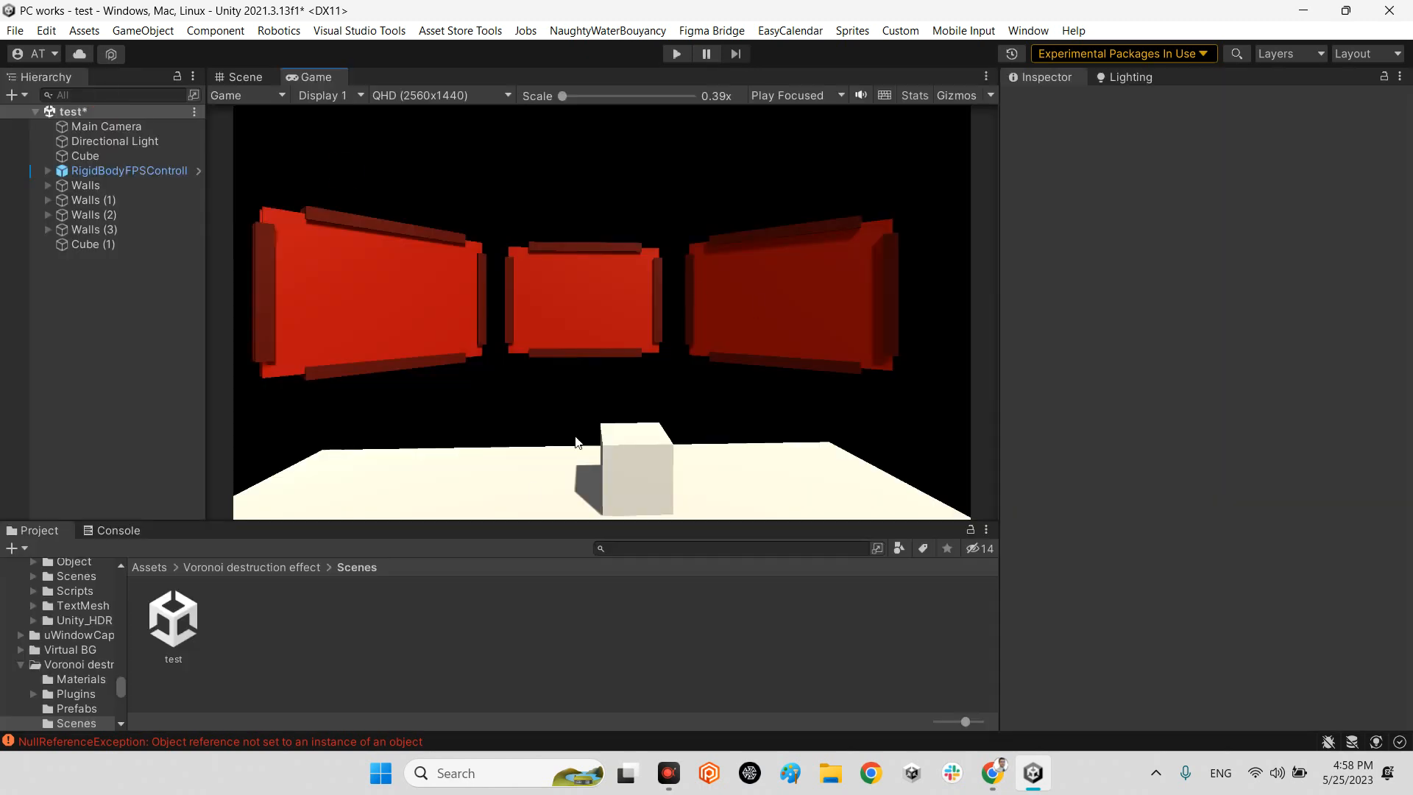